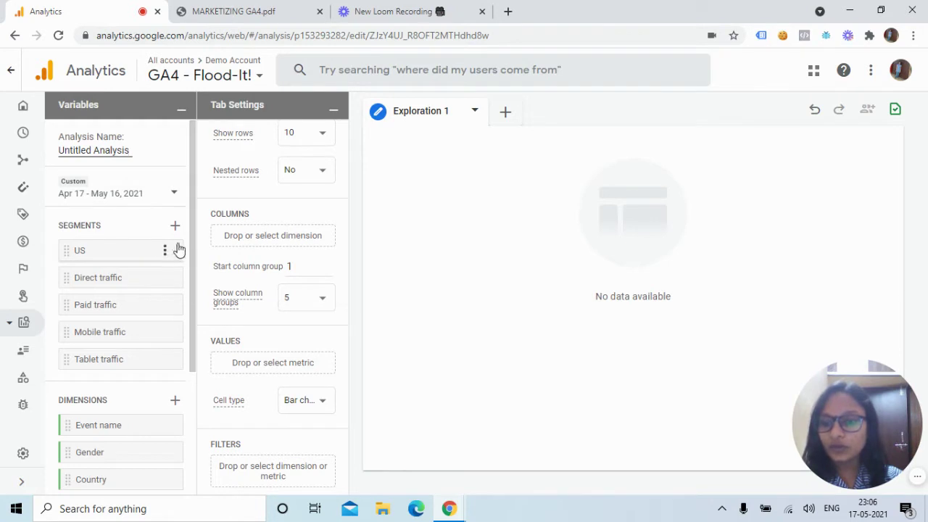
- Review the exploration's variables and tab settings, then check the technique options and keep Exploration selected
{"action": "left_click_drag", "start_coordinate": [193, 238], "coordinate": [223, 370]}
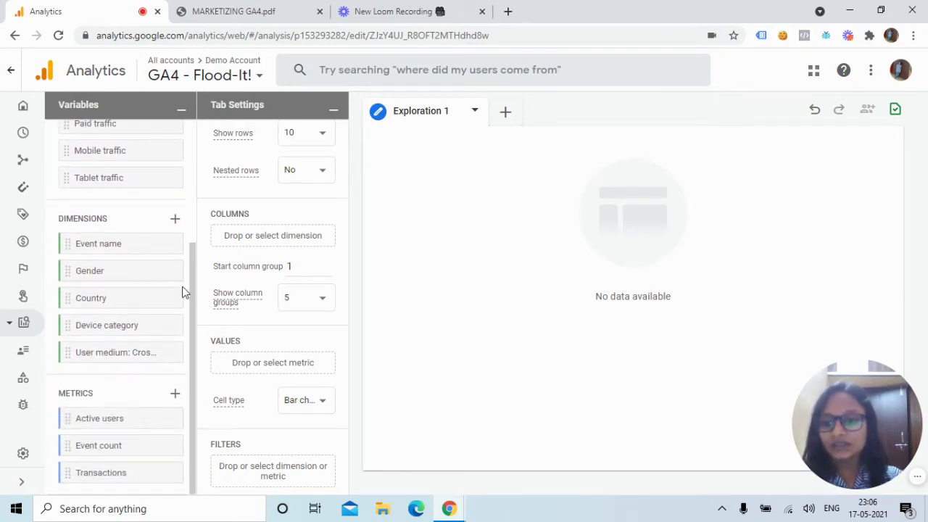
{"action": "left_click_drag", "start_coordinate": [193, 294], "coordinate": [175, 206]}
{"action": "scroll", "coordinate": [175, 205], "scroll_direction": "up", "scroll_amount": 2}
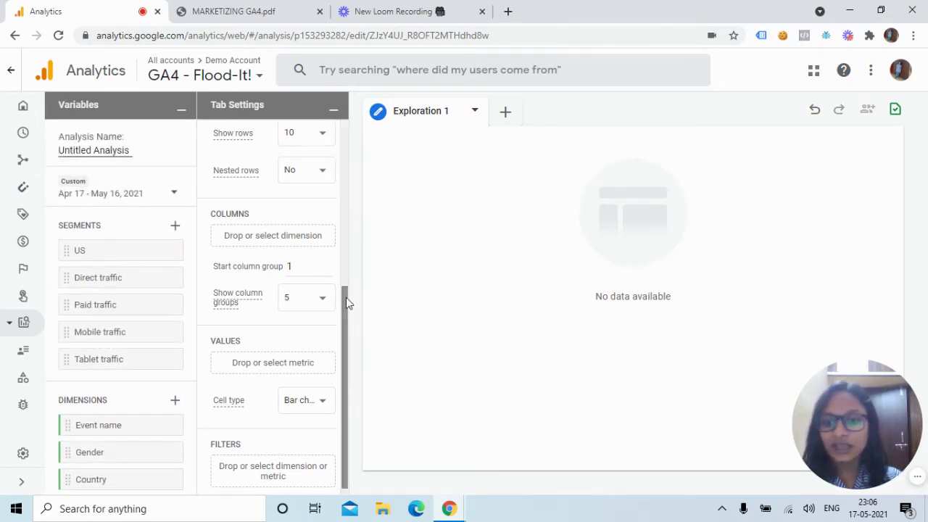
{"action": "left_click_drag", "start_coordinate": [346, 297], "coordinate": [332, 124]}
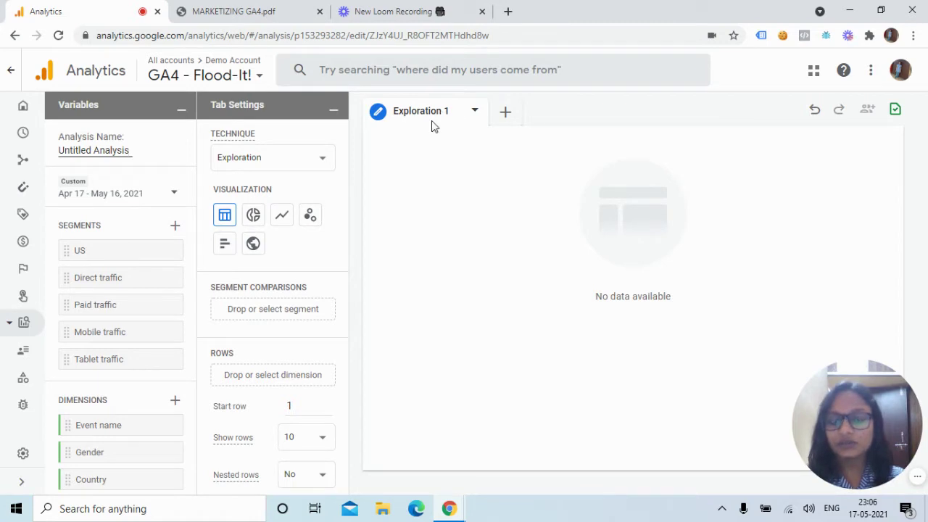
{"action": "left_click", "coordinate": [323, 159]}
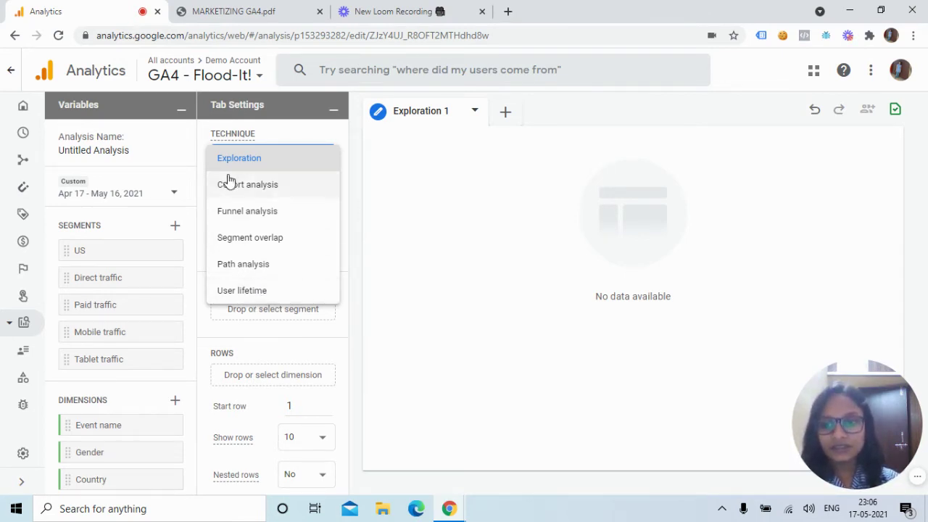
{"action": "left_click", "coordinate": [292, 160]}
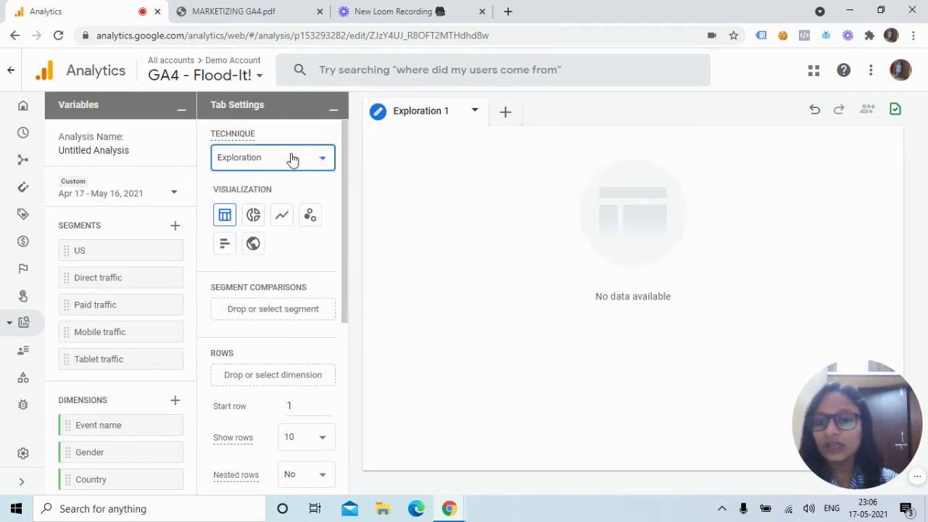
- Set the analysis date range to the Last 30 days preset and apply it
{"action": "left_click", "coordinate": [173, 196]}
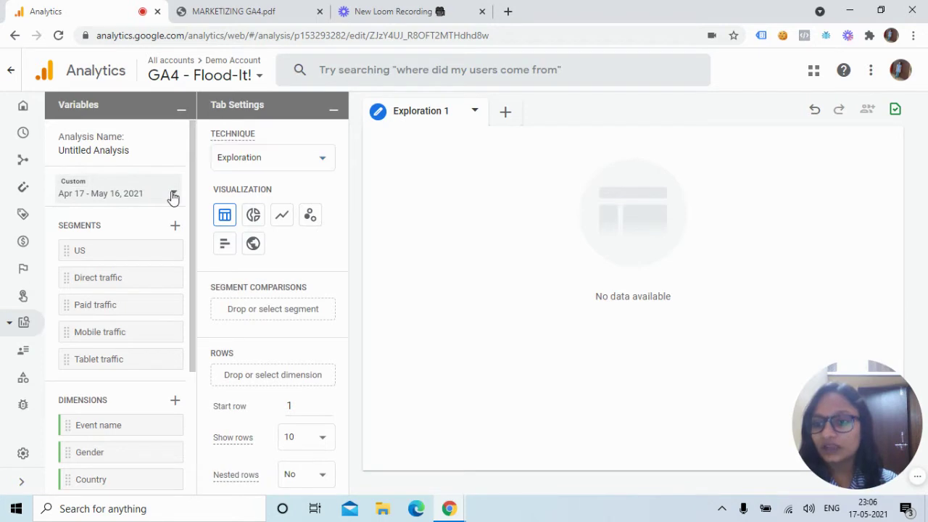
{"action": "left_click", "coordinate": [172, 195]}
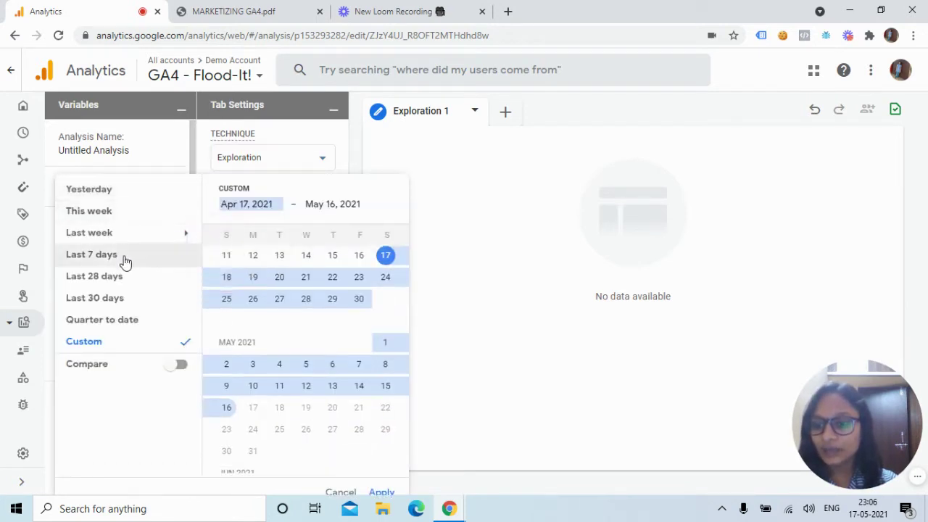
{"action": "left_click", "coordinate": [120, 305]}
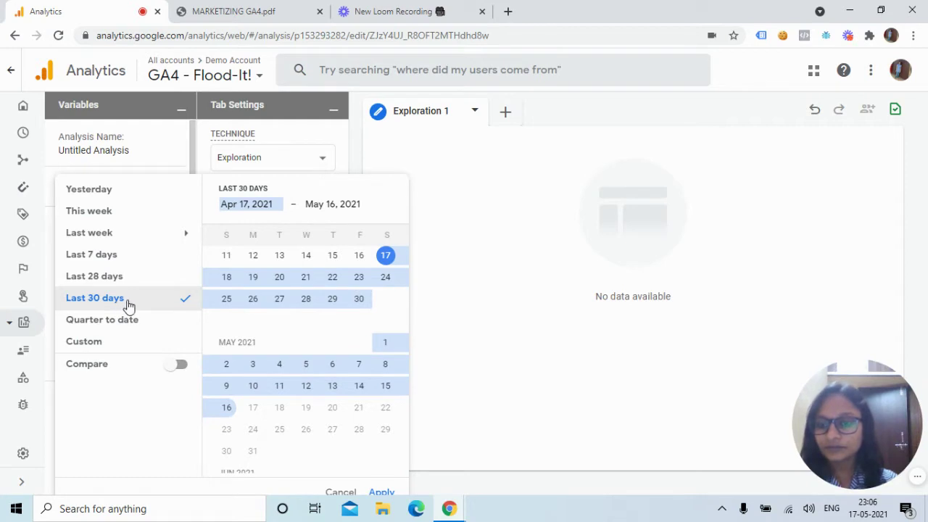
{"action": "left_click", "coordinate": [382, 494]}
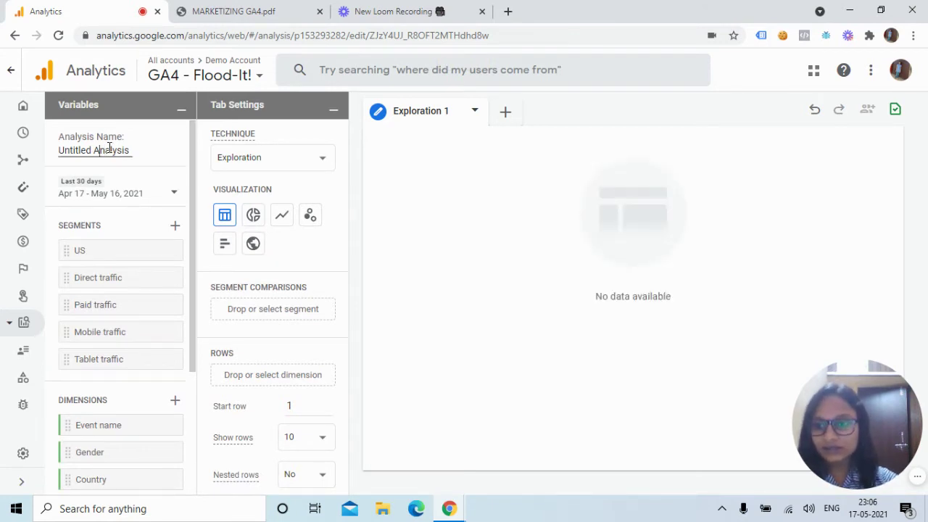
- Rename the untitled analysis as "Exploration Analysis"
{"action": "key", "text": "BackSpace"}
{"action": "key", "text": "BackSpace"}
{"action": "key", "text": "BackSpace"}
{"action": "key", "text": "BackSpace"}
{"action": "key", "text": "BackSpace"}
{"action": "key", "text": "BackSpace"}
{"action": "key", "text": "BackSpace"}
{"action": "key", "text": "BackSpace"}
{"action": "key", "text": "BackSpace"}
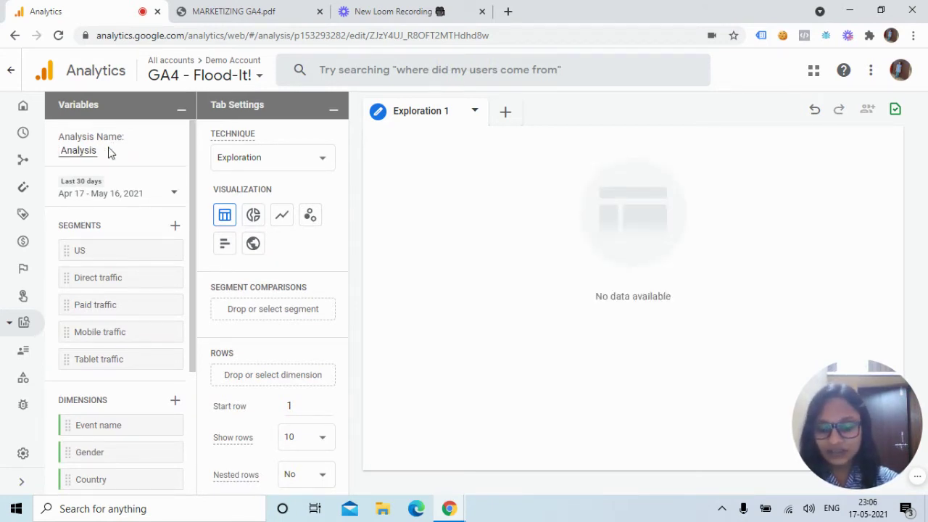
{"action": "type", "text": "Explorat "}
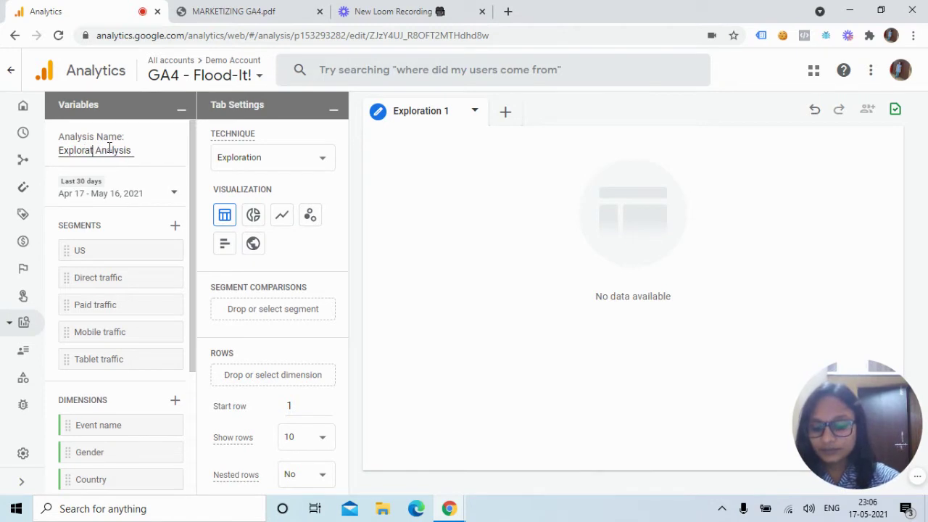
{"action": "type", "text": "ion"}
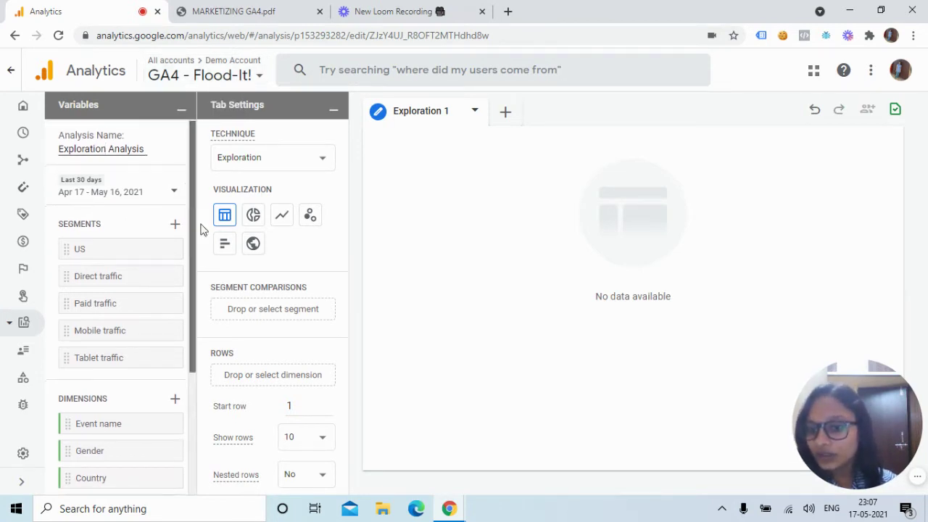
- Examine the US segment's definition and the dimension its condition uses, then leave it without saving
{"action": "scroll", "coordinate": [190, 254], "scroll_direction": "down", "scroll_amount": 1}
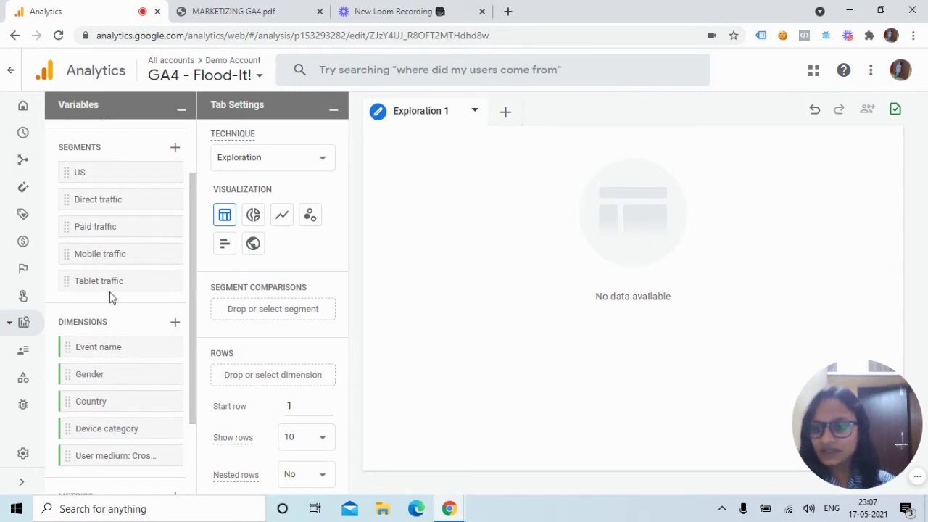
{"action": "scroll", "coordinate": [195, 261], "scroll_direction": "down", "scroll_amount": 2}
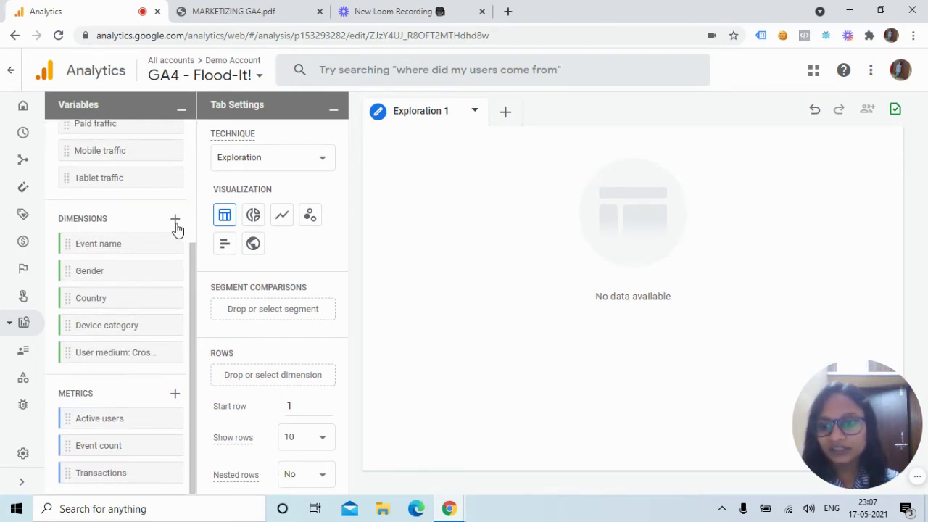
{"action": "scroll", "coordinate": [193, 251], "scroll_direction": "up", "scroll_amount": 2}
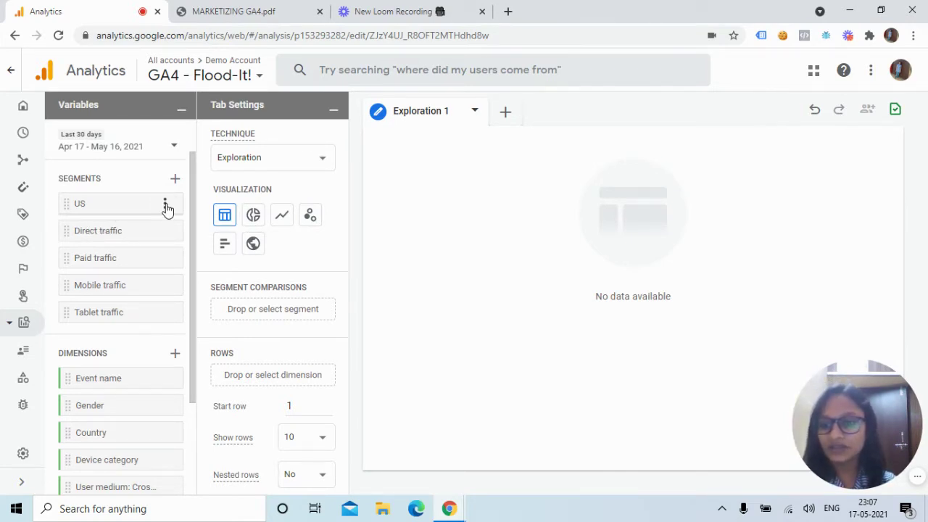
{"action": "left_click", "coordinate": [166, 205]}
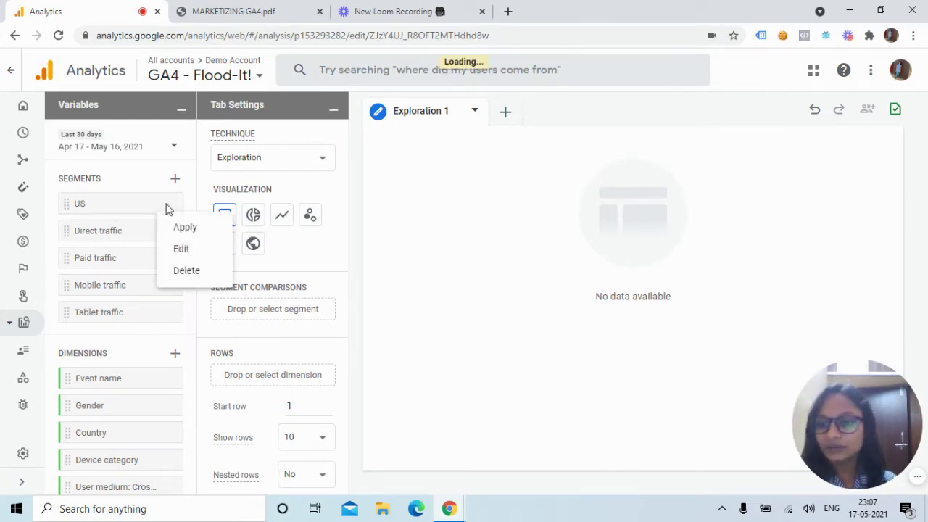
{"action": "left_click", "coordinate": [182, 249]}
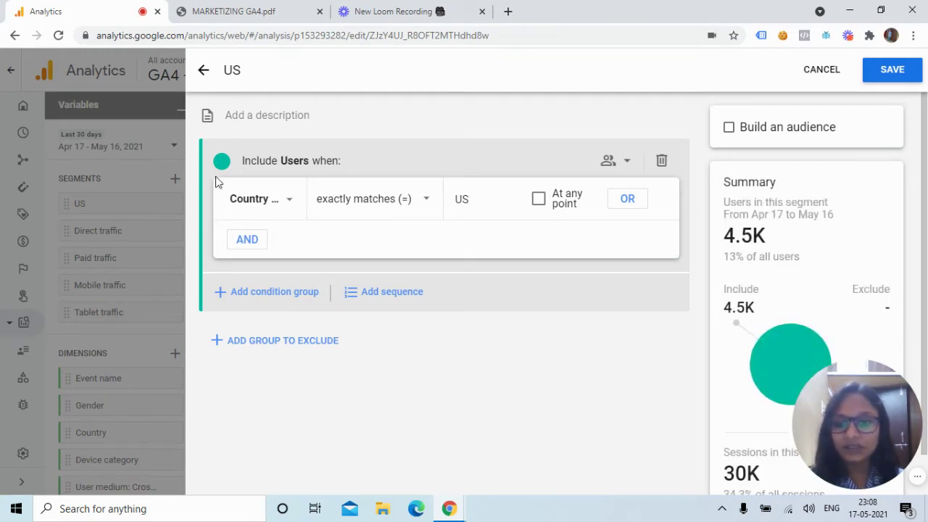
{"action": "left_click", "coordinate": [291, 203]}
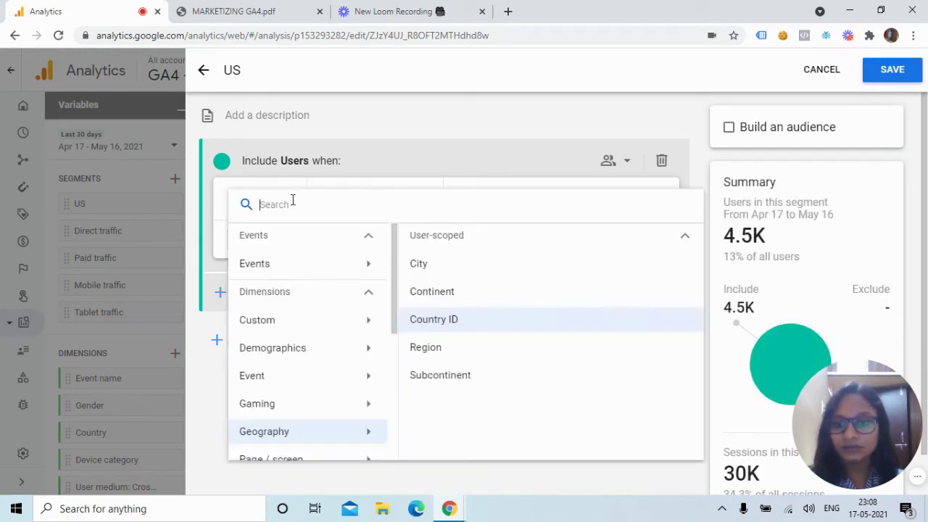
{"action": "left_click", "coordinate": [651, 120]}
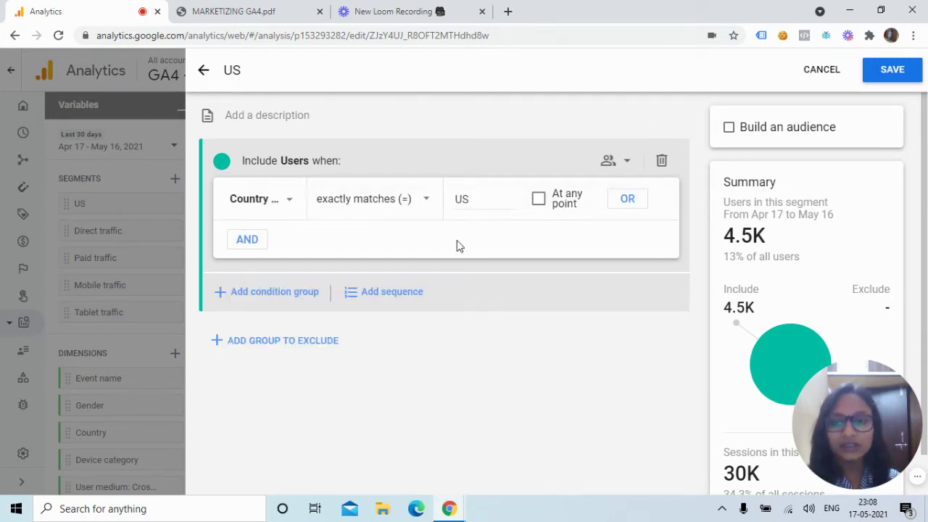
{"action": "left_click", "coordinate": [204, 70]}
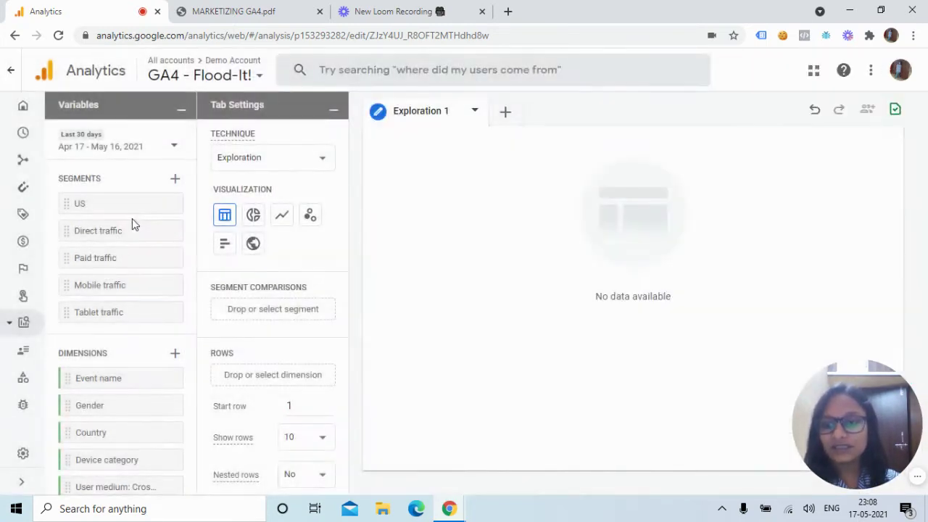
- Examine the Direct traffic segment's condition and its user acquisition dimension, then leave it without saving
{"action": "left_click", "coordinate": [164, 231]}
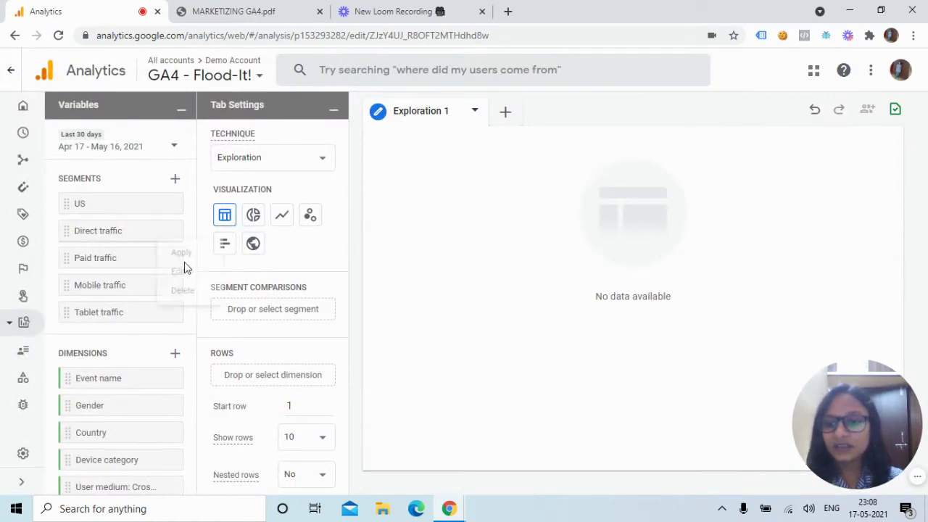
{"action": "left_click", "coordinate": [187, 275]}
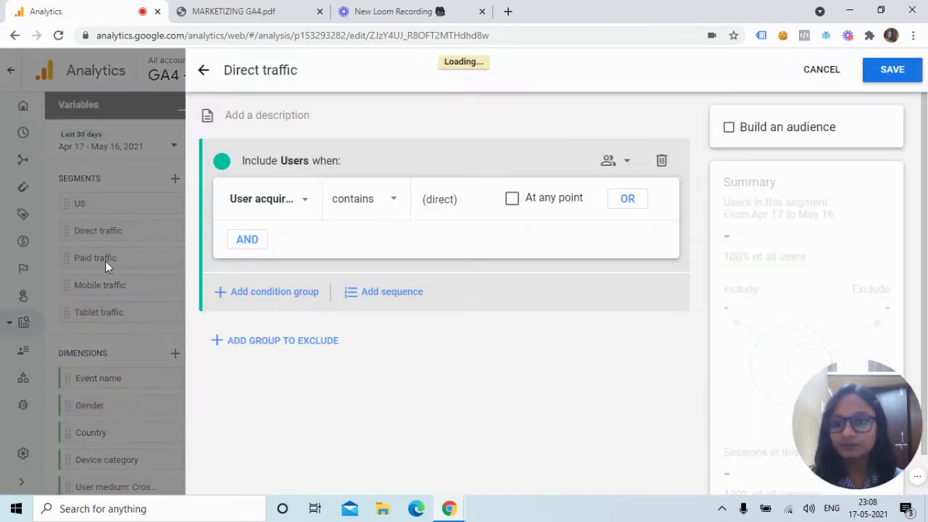
{"action": "left_click", "coordinate": [308, 203]}
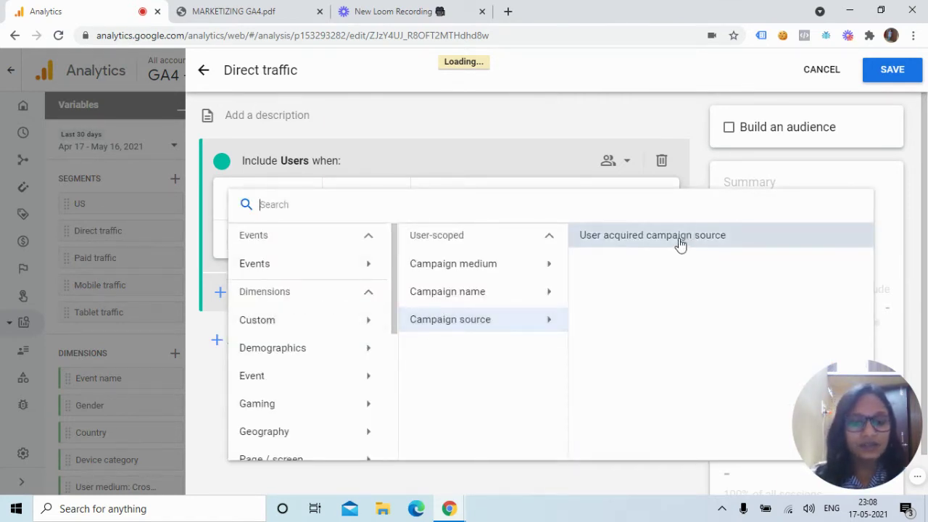
{"action": "left_click", "coordinate": [563, 134]}
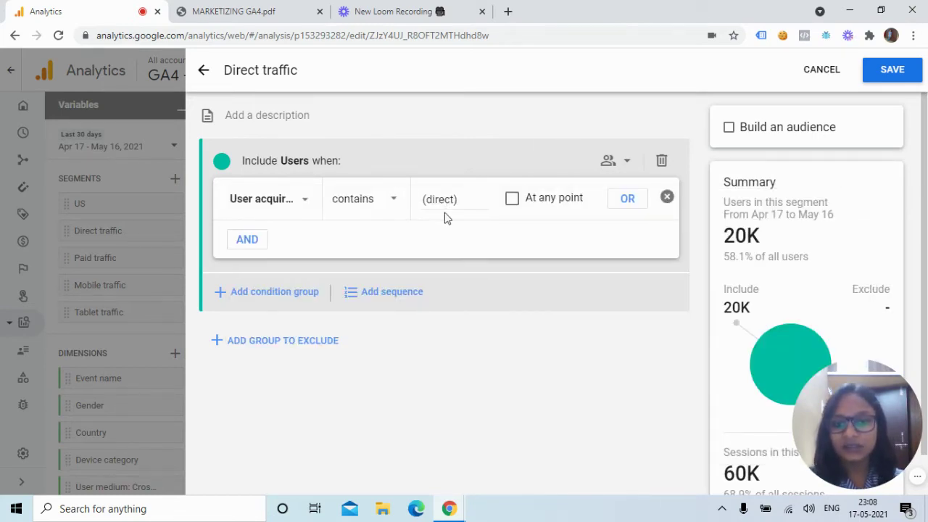
{"action": "left_click", "coordinate": [203, 69]}
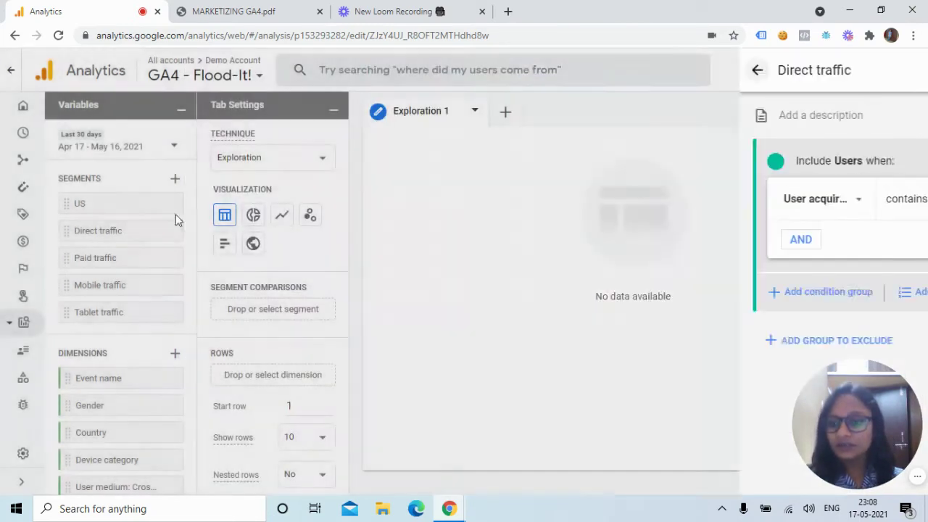
- View the custom and suggested types offered for building a new segment, then close the segment builder
{"action": "left_click_drag", "start_coordinate": [192, 292], "coordinate": [155, 208]}
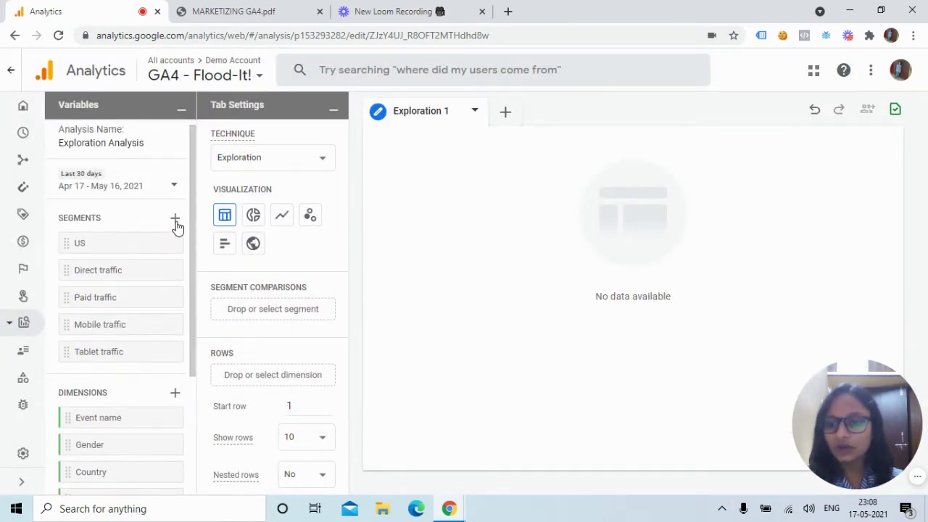
{"action": "left_click", "coordinate": [175, 218]}
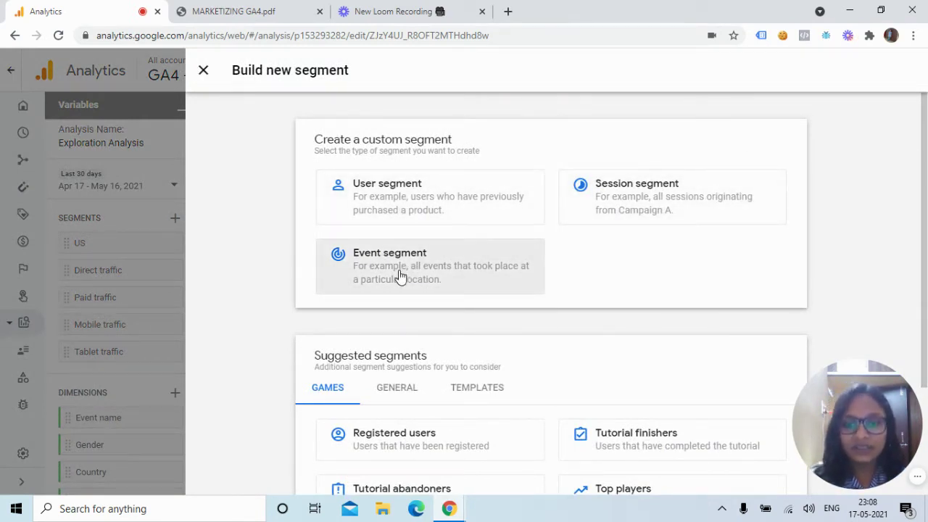
{"action": "left_click", "coordinate": [208, 81]}
- Search the available dimensions for "event" and apply the selection with Event name kept
{"action": "left_click_drag", "start_coordinate": [193, 228], "coordinate": [196, 323]}
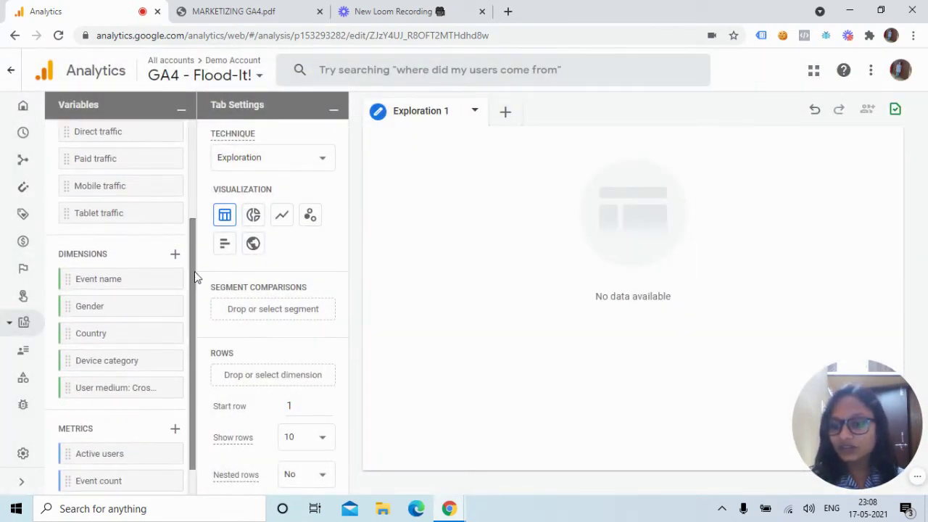
{"action": "left_click_drag", "start_coordinate": [194, 271], "coordinate": [195, 294]}
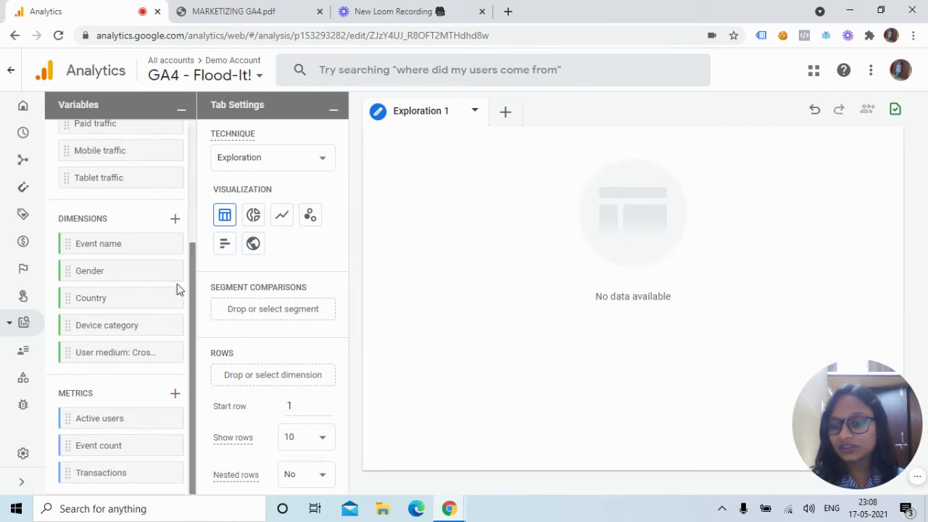
{"action": "left_click", "coordinate": [175, 219]}
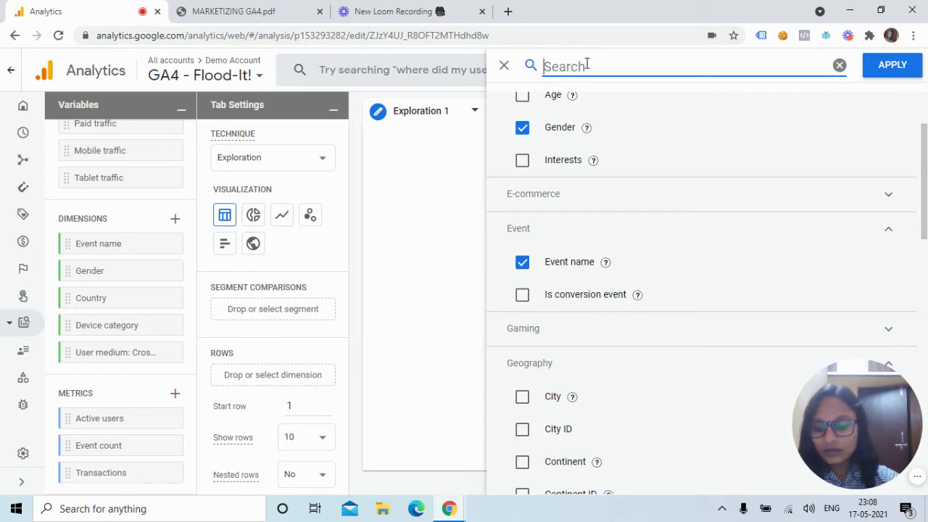
{"action": "type", "text": "event"}
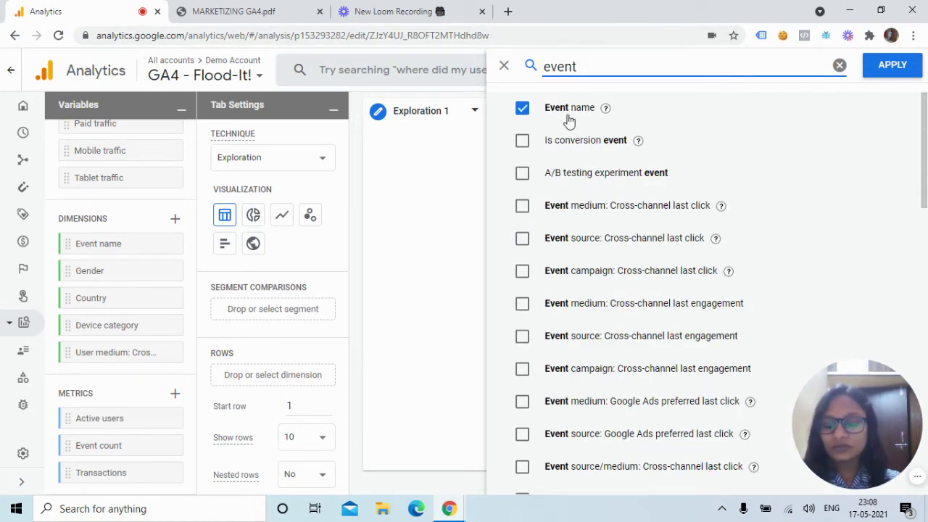
{"action": "left_click", "coordinate": [888, 66]}
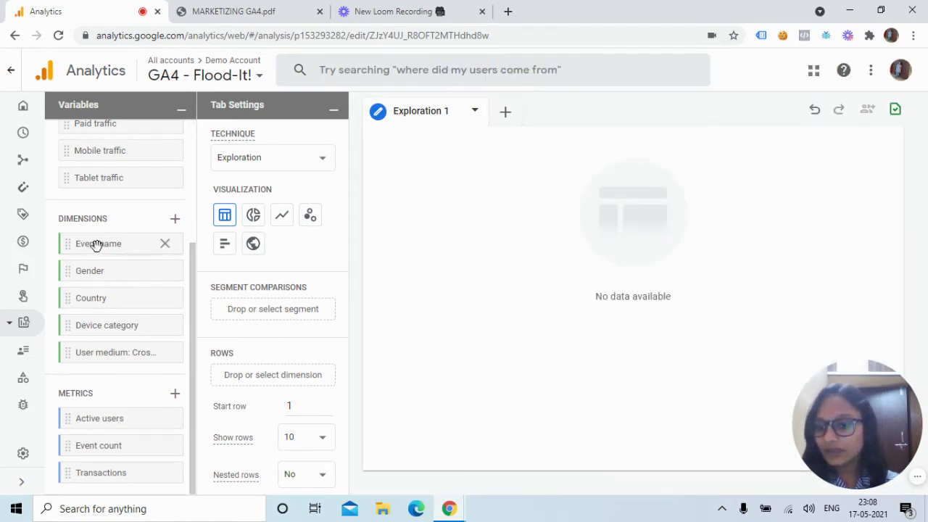
- Search the available dimensions for "Region" and add the Region dimension to the analysis variables
{"action": "left_click", "coordinate": [176, 221]}
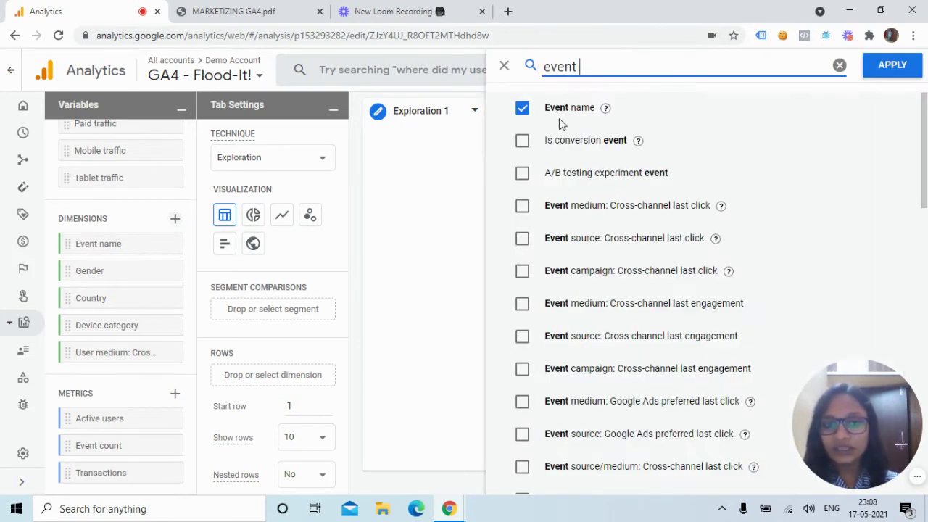
{"action": "left_click", "coordinate": [580, 69]}
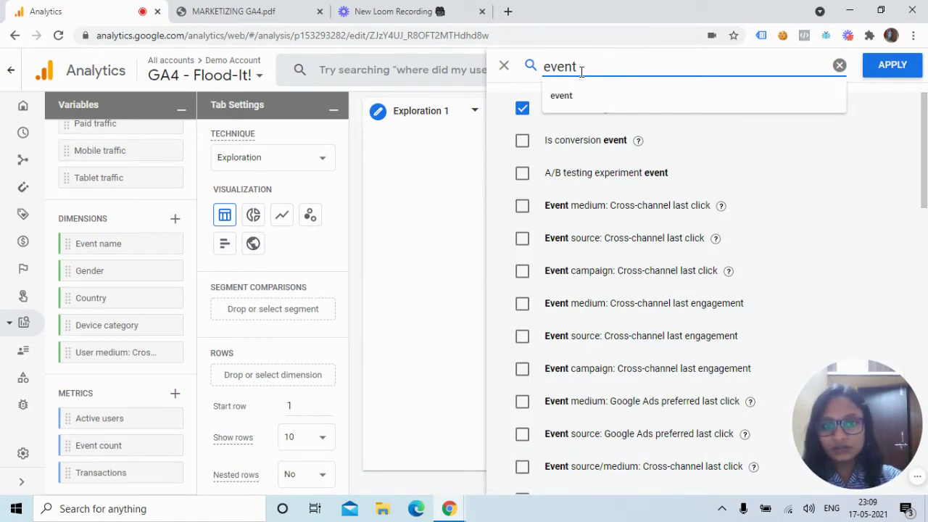
{"action": "key", "text": "BackSpace"}
{"action": "key", "text": "BackSpace"}
{"action": "key", "text": "BackSpace"}
{"action": "key", "text": "BackSpace"}
{"action": "key", "text": "BackSpace"}
{"action": "type", "text": "Region"}
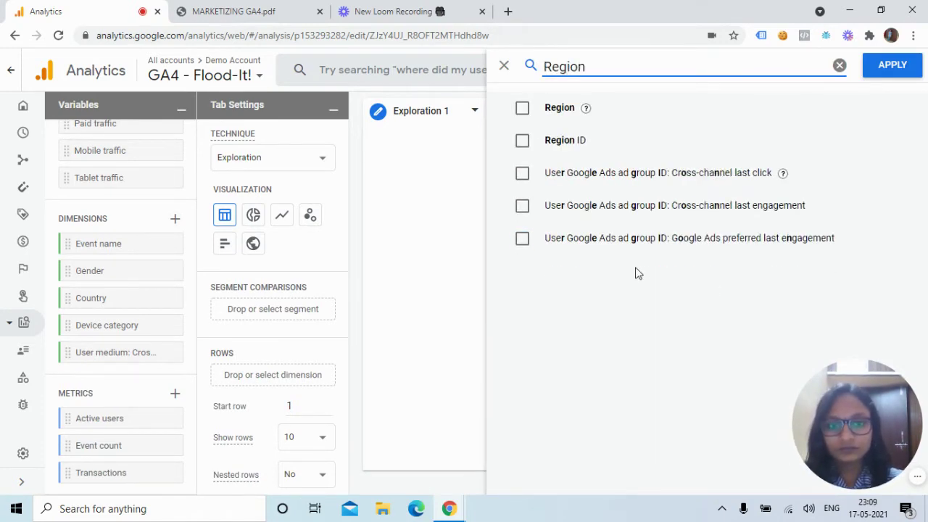
{"action": "left_click", "coordinate": [525, 110]}
{"action": "left_click", "coordinate": [892, 70]}
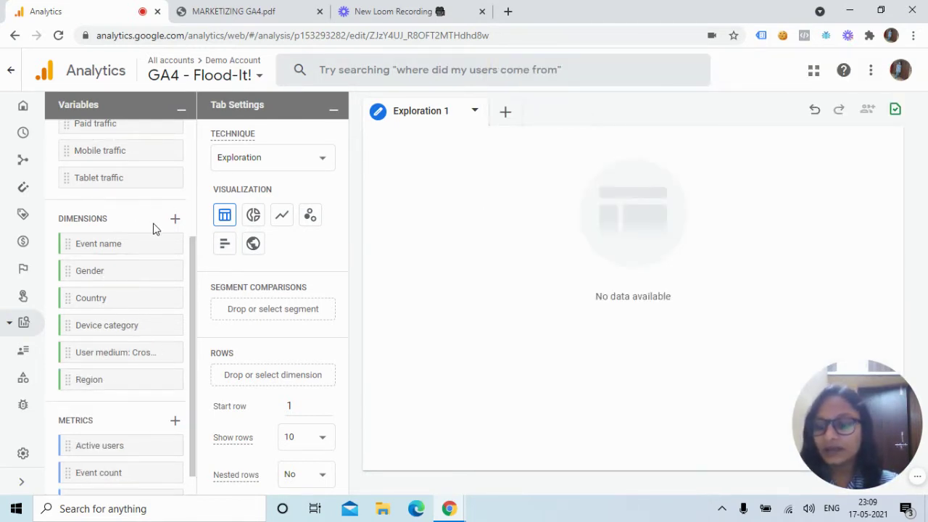
- Search the available metrics for "sessions" and add the Sessions metric to the analysis variables
{"action": "mouse_move", "coordinate": [155, 225]}
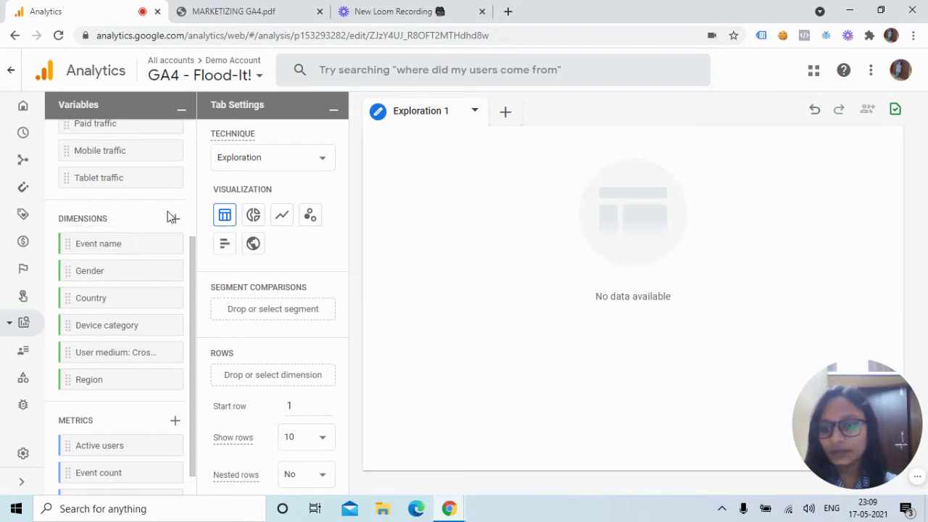
{"action": "left_click_drag", "start_coordinate": [193, 250], "coordinate": [193, 303]}
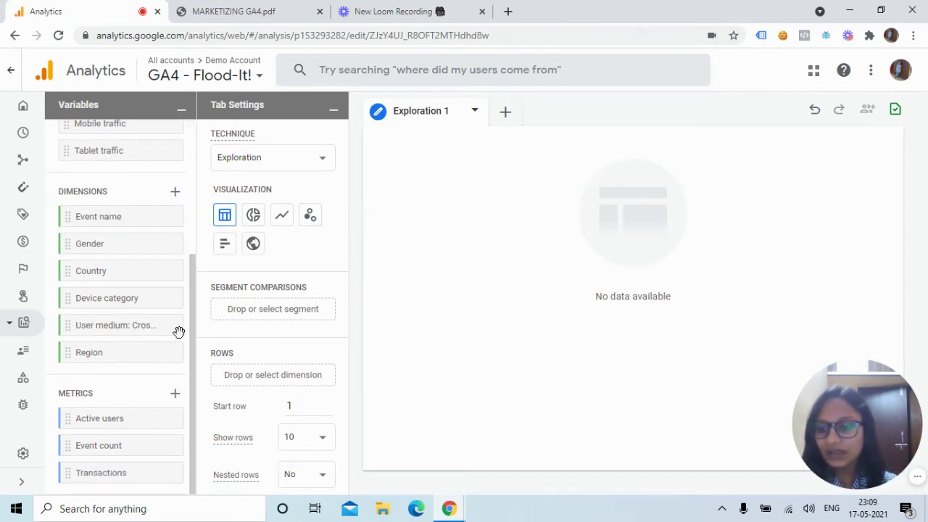
{"action": "left_click", "coordinate": [176, 397]}
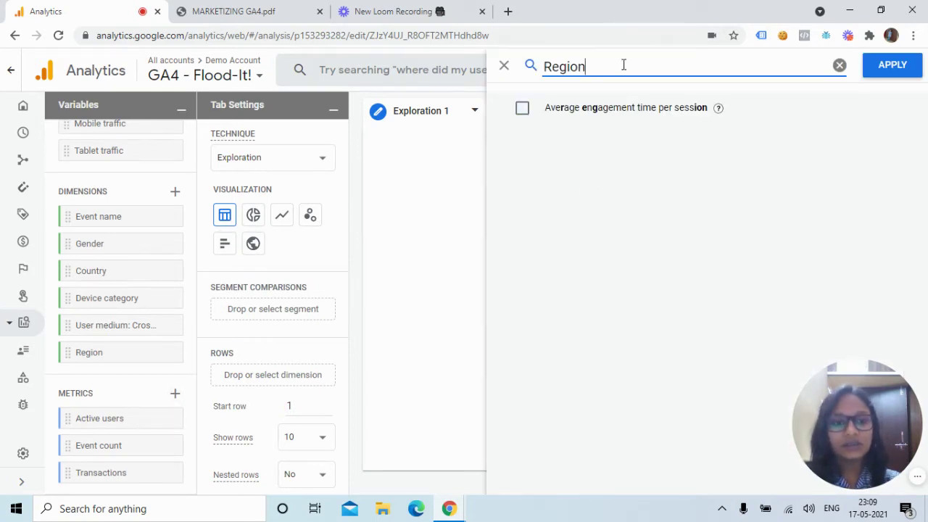
{"action": "left_click", "coordinate": [840, 65]}
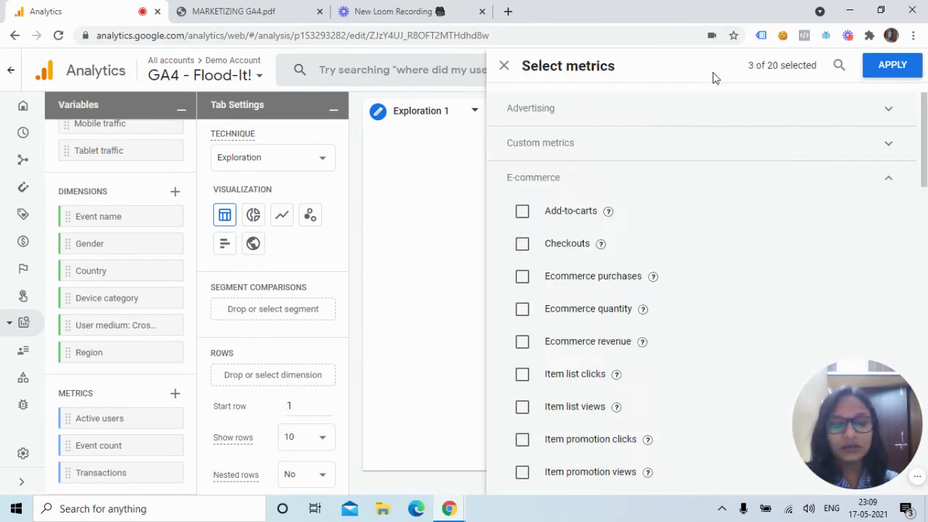
{"action": "left_click", "coordinate": [839, 65]}
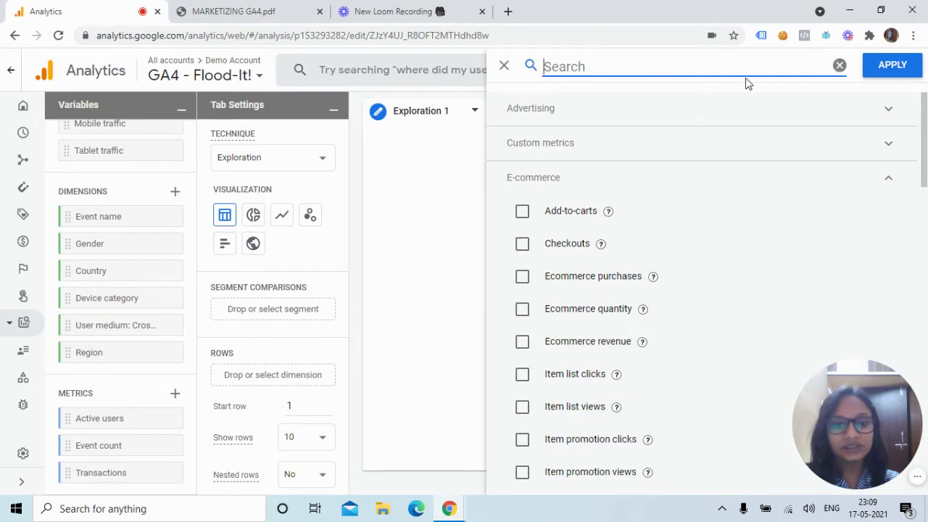
{"action": "type", "text": "sessions"}
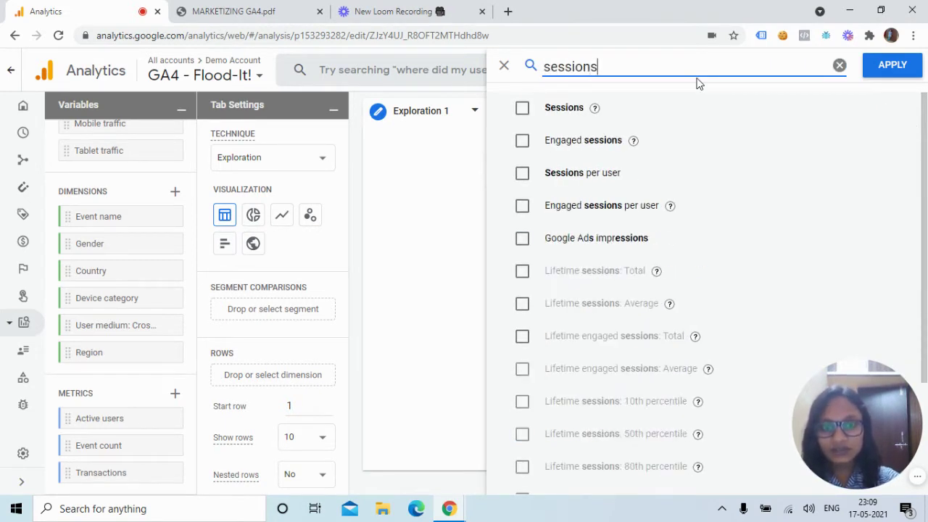
{"action": "left_click", "coordinate": [522, 108]}
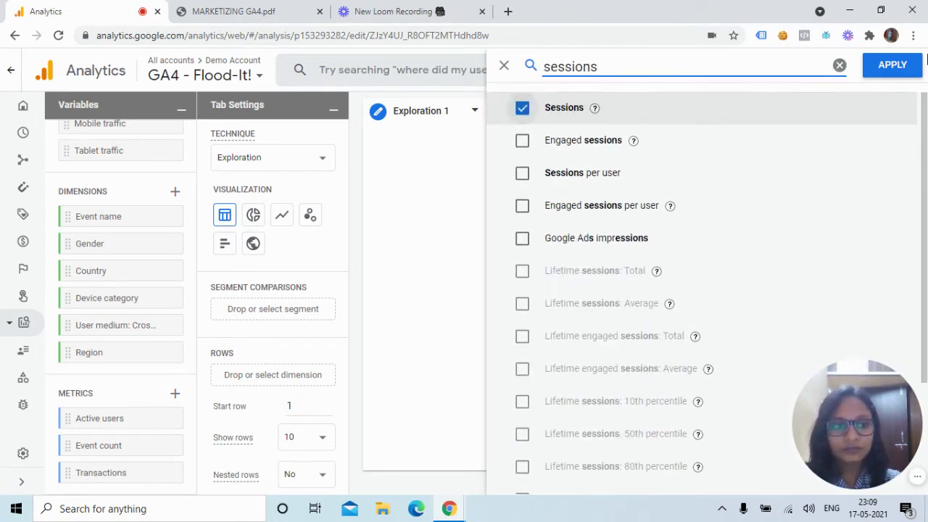
{"action": "left_click", "coordinate": [894, 65]}
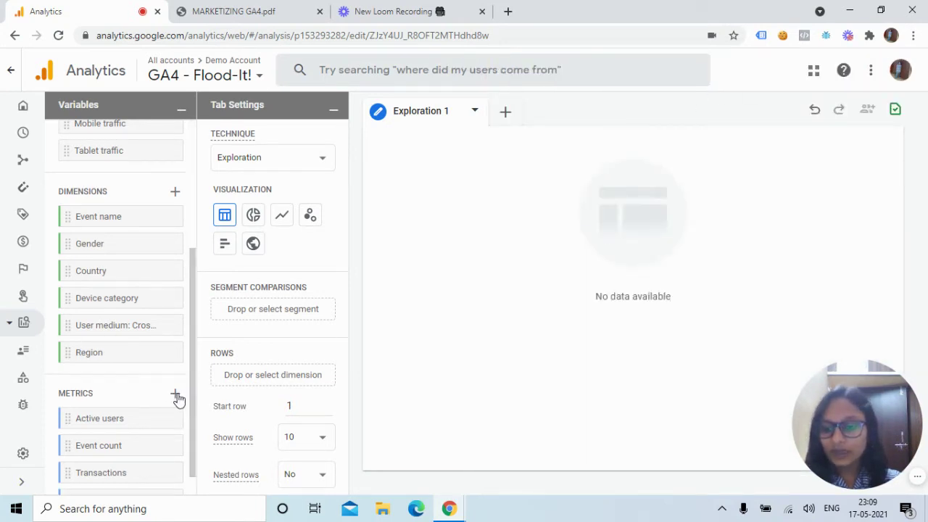
- Search the available metrics for "conversions" and add the Conversions metric to the analysis variables
{"action": "left_click", "coordinate": [175, 395]}
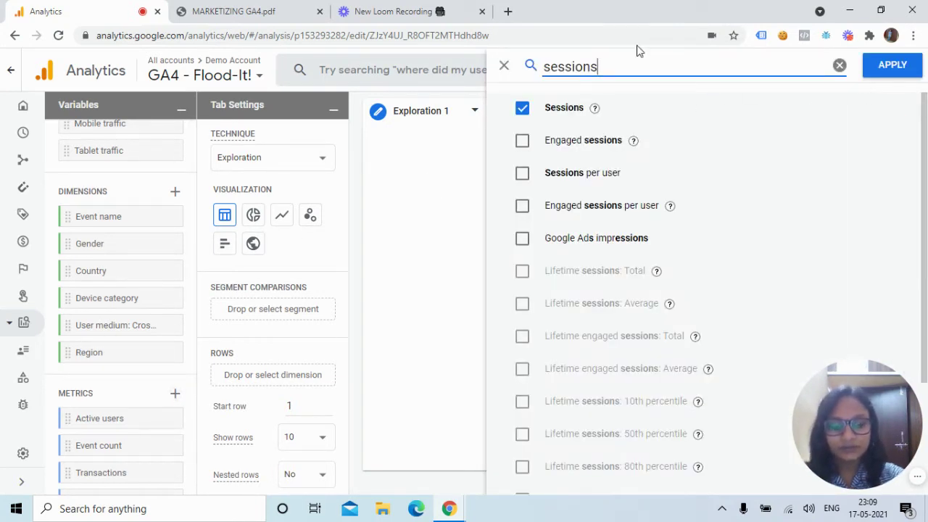
{"action": "key", "text": "BackSpace"}
{"action": "key", "text": "BackSpace"}
{"action": "key", "text": "BackSpace"}
{"action": "key", "text": "BackSpace"}
{"action": "key", "text": "BackSpace"}
{"action": "key", "text": "BackSpace"}
{"action": "key", "text": "BackSpace"}
{"action": "key", "text": "BackSpace"}
{"action": "type", "text": "c"}
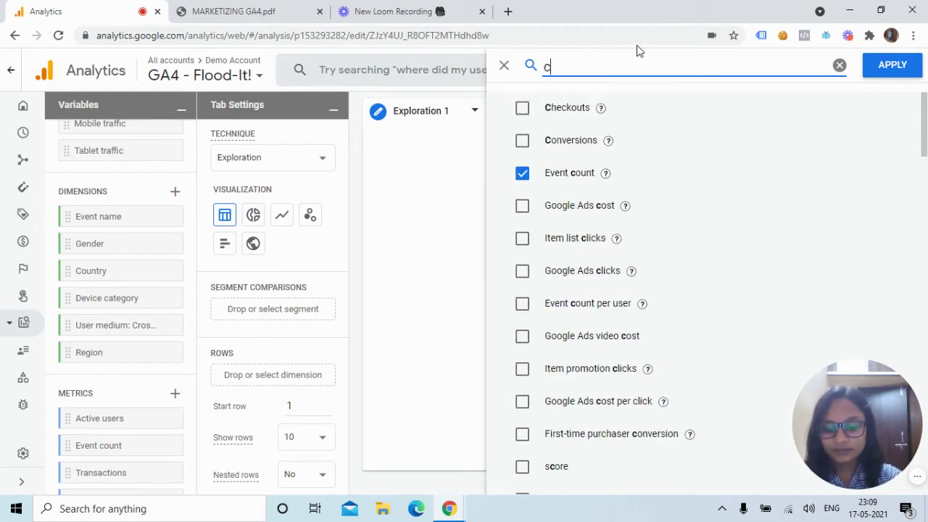
{"action": "type", "text": "onversions"}
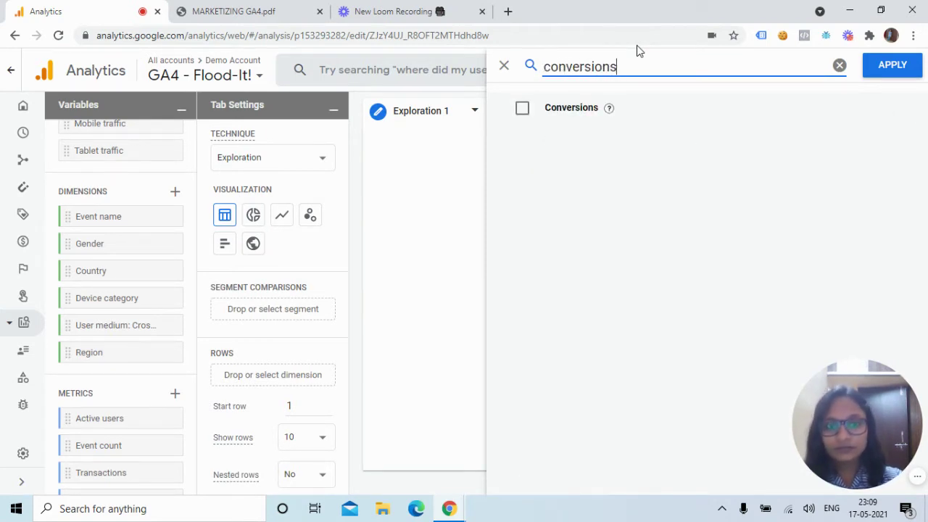
{"action": "left_click", "coordinate": [522, 108]}
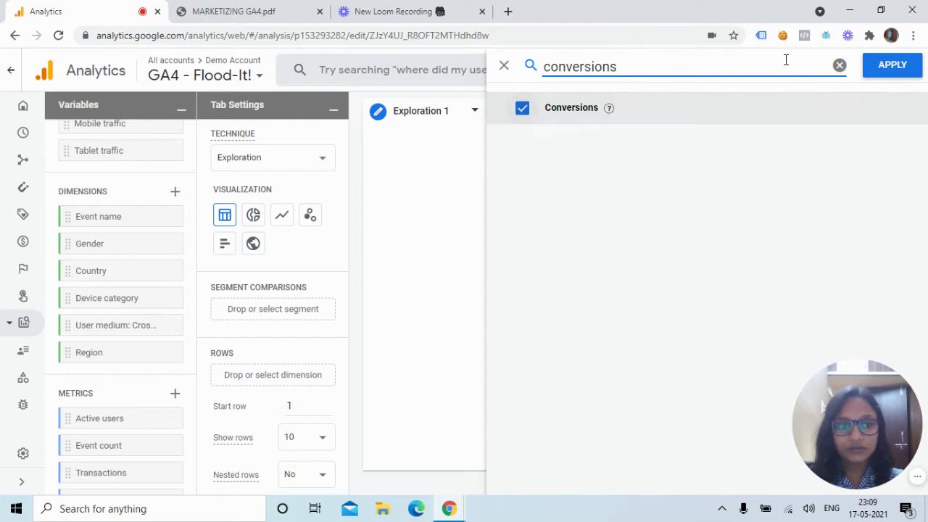
{"action": "left_click", "coordinate": [911, 65]}
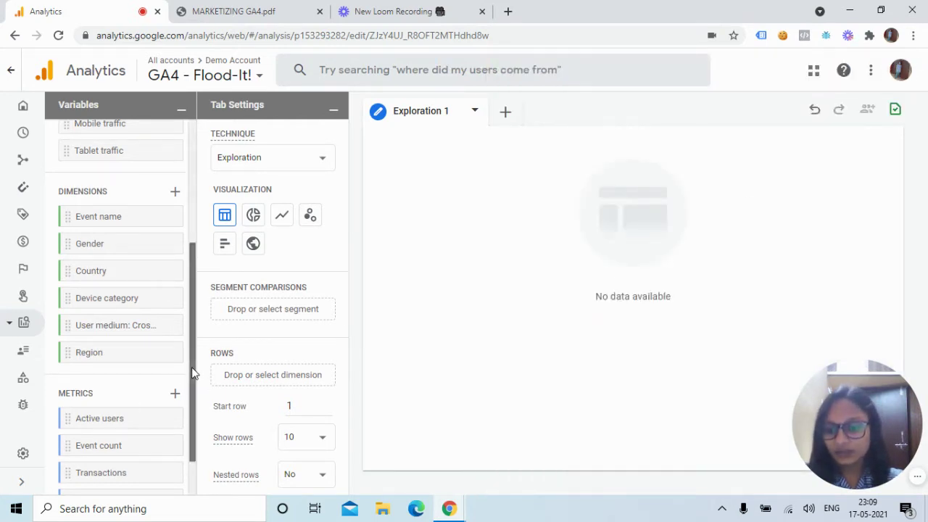
- Search the available metrics for "total" and add the Total users metric to the analysis variables
{"action": "left_click_drag", "start_coordinate": [192, 367], "coordinate": [198, 437]}
{"action": "left_click", "coordinate": [175, 340]}
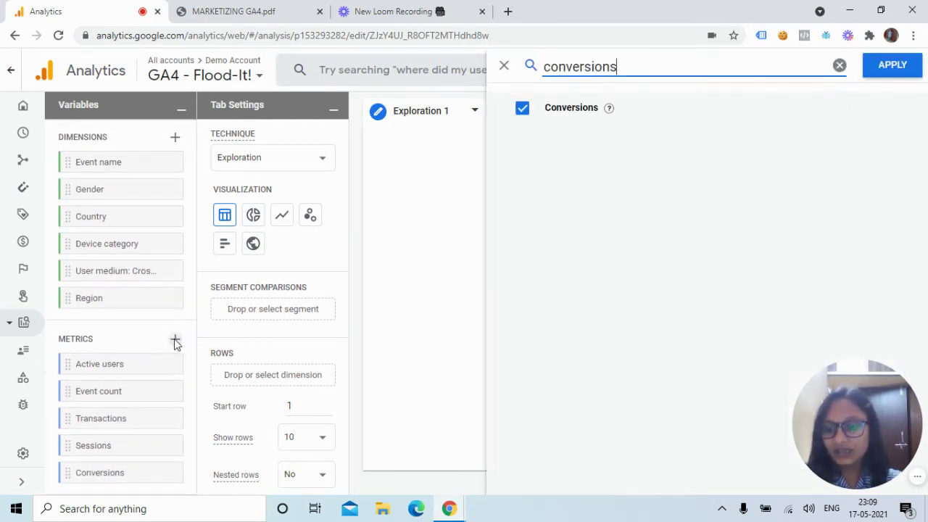
{"action": "key", "text": "BackSpace"}
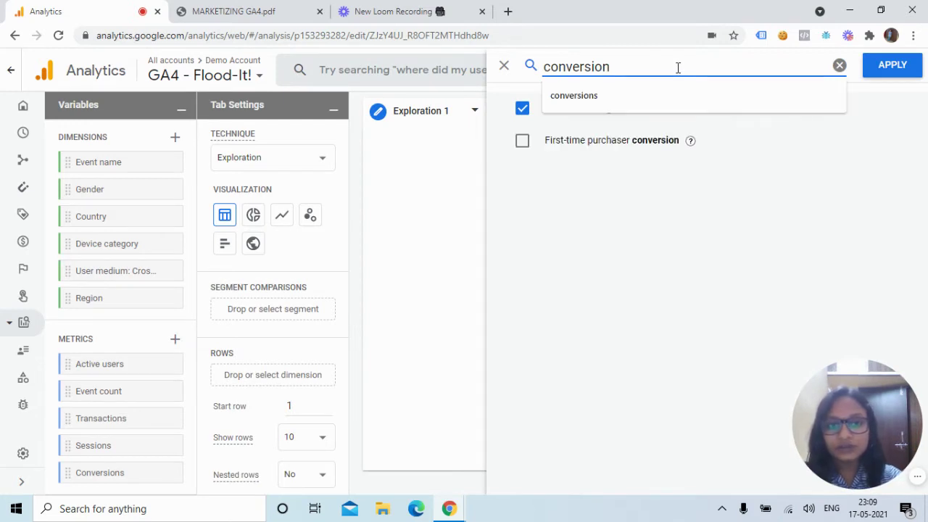
{"action": "key", "text": "BackSpace"}
{"action": "key", "text": "BackSpace"}
{"action": "key", "text": "BackSpace"}
{"action": "key", "text": "BackSpace"}
{"action": "key", "text": "BackSpace"}
{"action": "key", "text": "BackSpace"}
{"action": "key", "text": "BackSpace"}
{"action": "key", "text": "BackSpace"}
{"action": "key", "text": "BackSpace"}
{"action": "key", "text": "BackSpace"}
{"action": "type", "text": "total"}
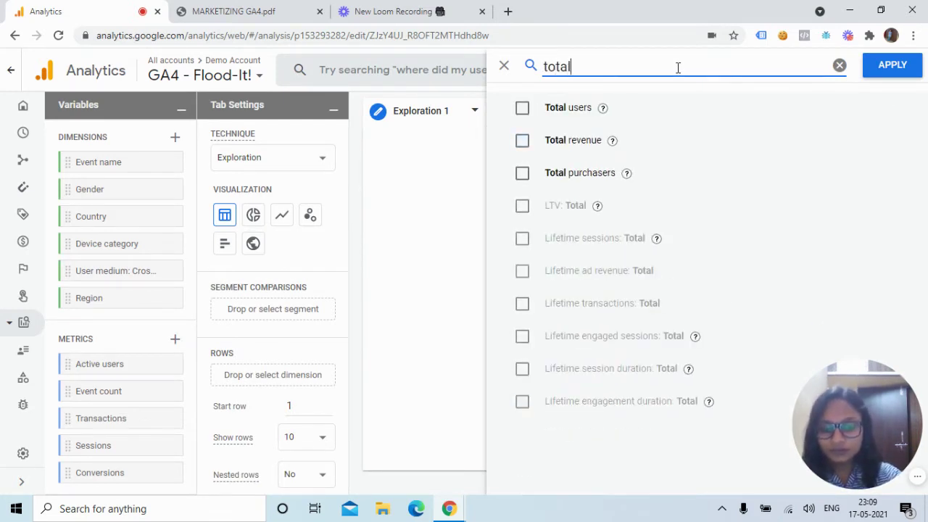
{"action": "left_click", "coordinate": [523, 108]}
{"action": "left_click", "coordinate": [899, 67]}
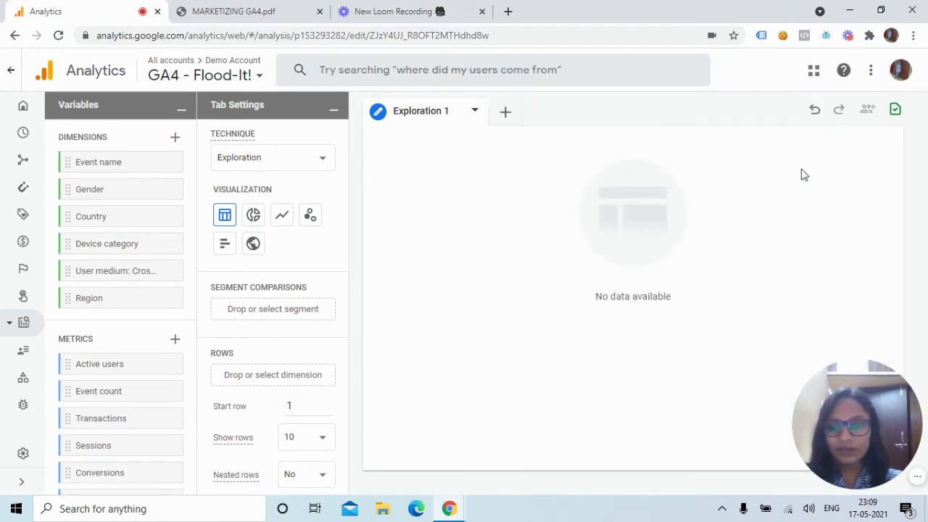
{"action": "scroll", "coordinate": [192, 314], "scroll_direction": "down", "scroll_amount": 1}
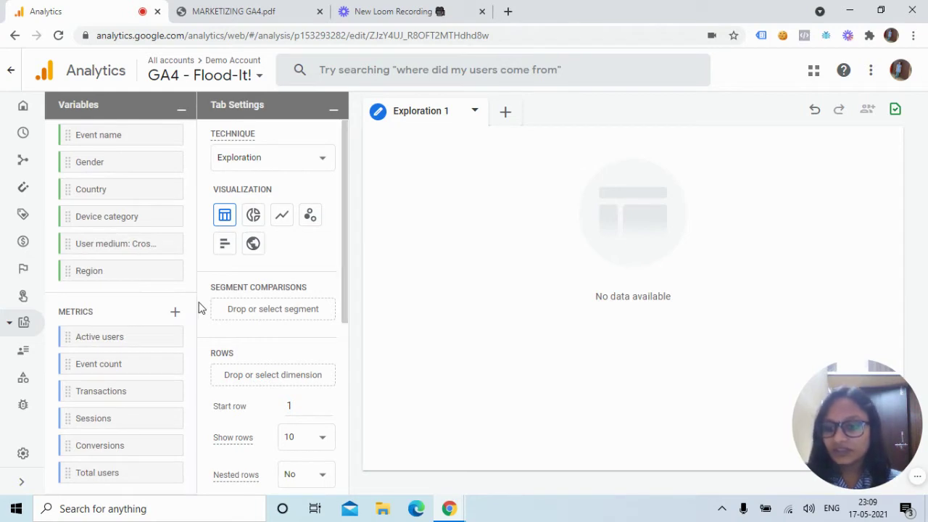
- View the available analysis techniques, keep Exploration, and look through the visualization, segment comparison, row and column settings
{"action": "left_click_drag", "start_coordinate": [197, 306], "coordinate": [263, 140]}
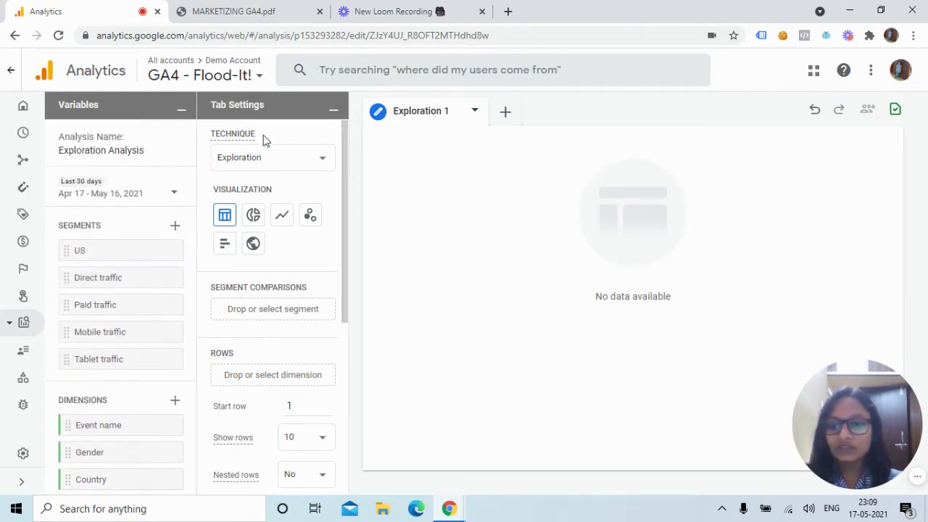
{"action": "left_click", "coordinate": [321, 160]}
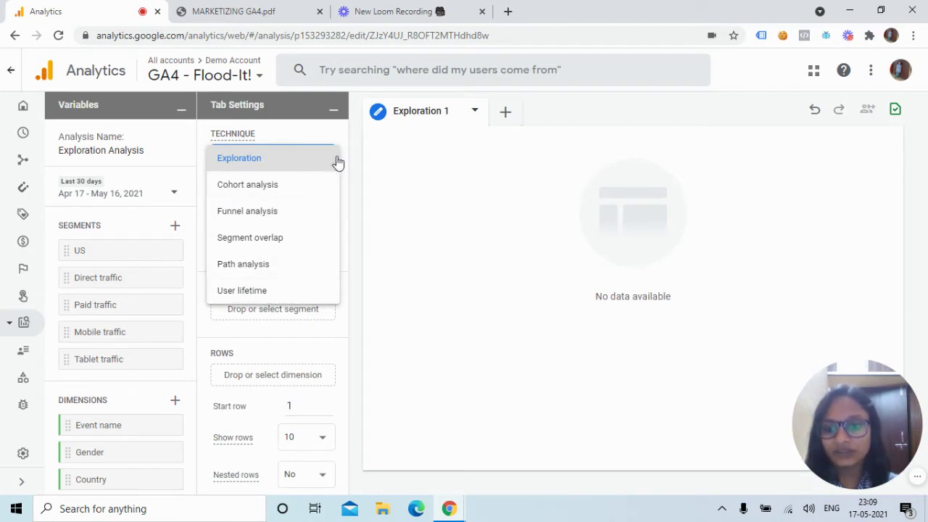
{"action": "left_click", "coordinate": [333, 160]}
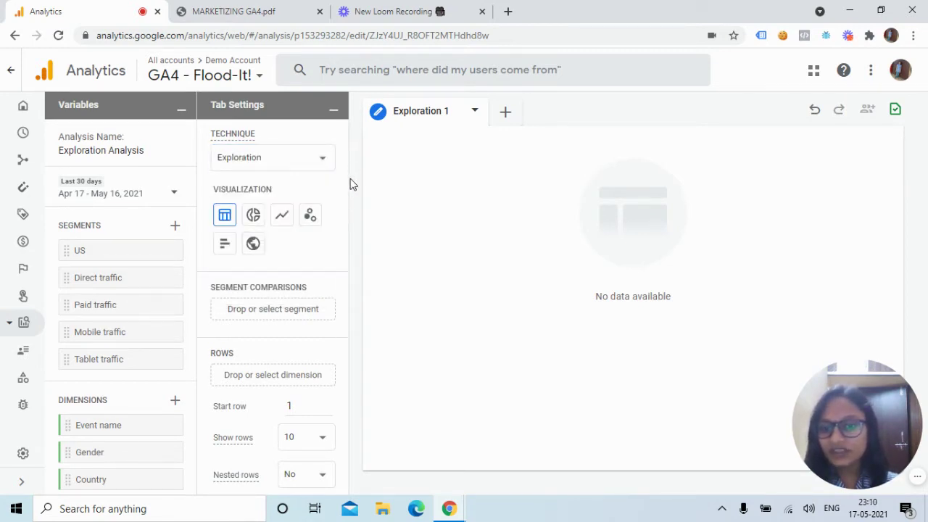
{"action": "scroll", "coordinate": [344, 217], "scroll_direction": "down", "scroll_amount": 1}
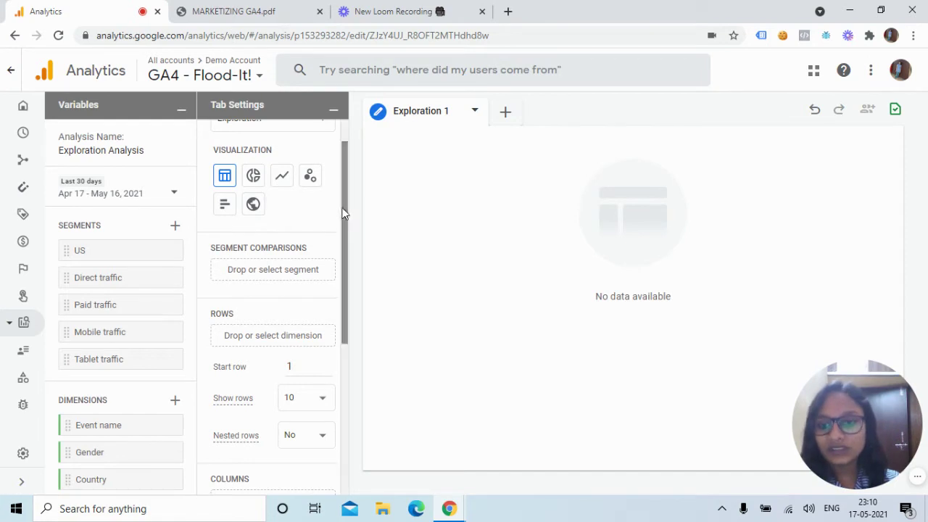
{"action": "left_click_drag", "start_coordinate": [347, 209], "coordinate": [345, 252]}
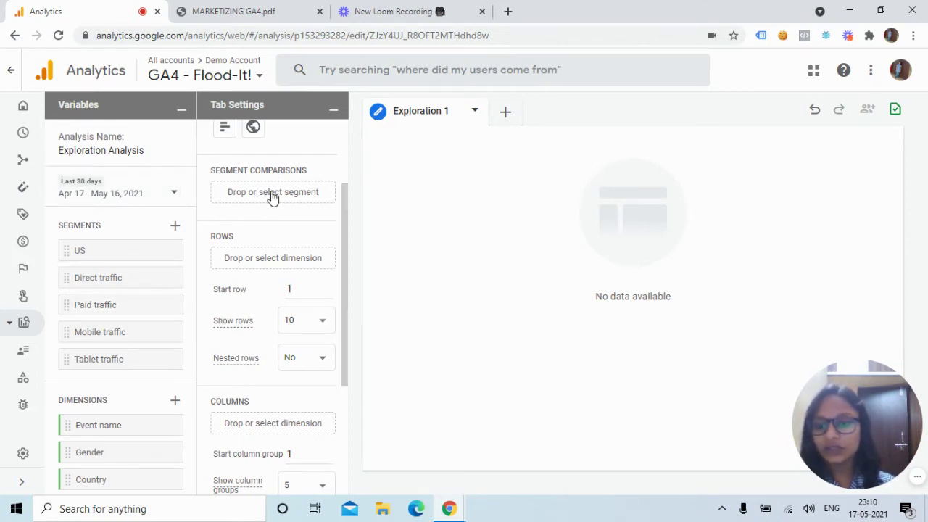
{"action": "left_click_drag", "start_coordinate": [346, 222], "coordinate": [348, 258]}
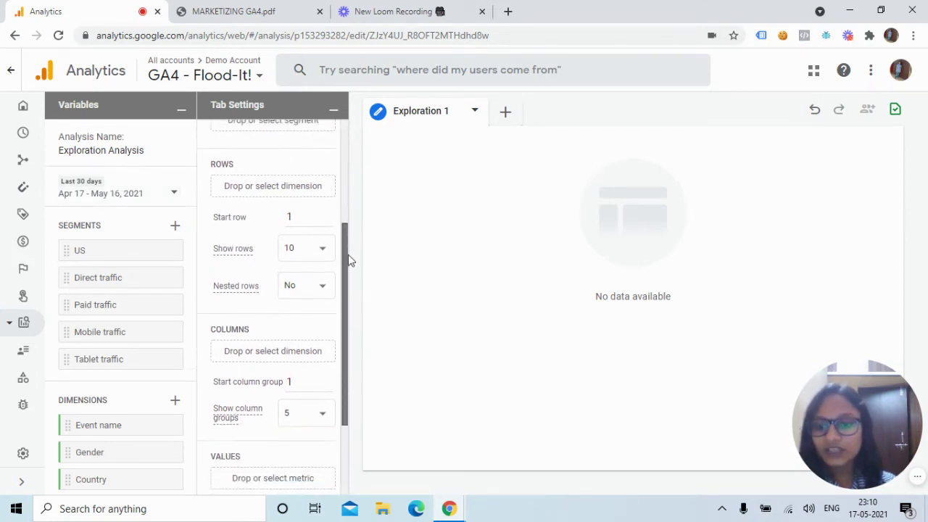
- Assign the Country dimension to the rows and the Active users metric to the values of Exploration 1
{"action": "left_click_drag", "start_coordinate": [190, 321], "coordinate": [197, 442]}
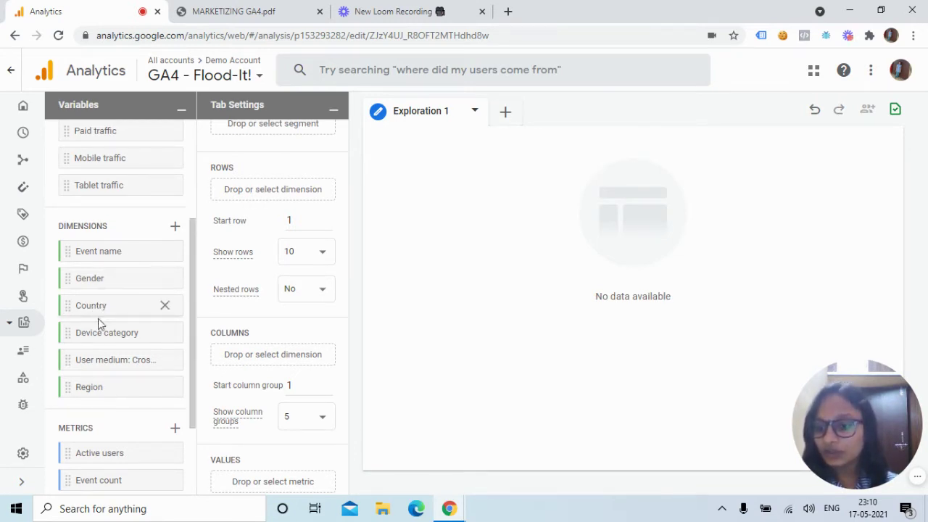
{"action": "left_click_drag", "start_coordinate": [105, 307], "coordinate": [270, 180]}
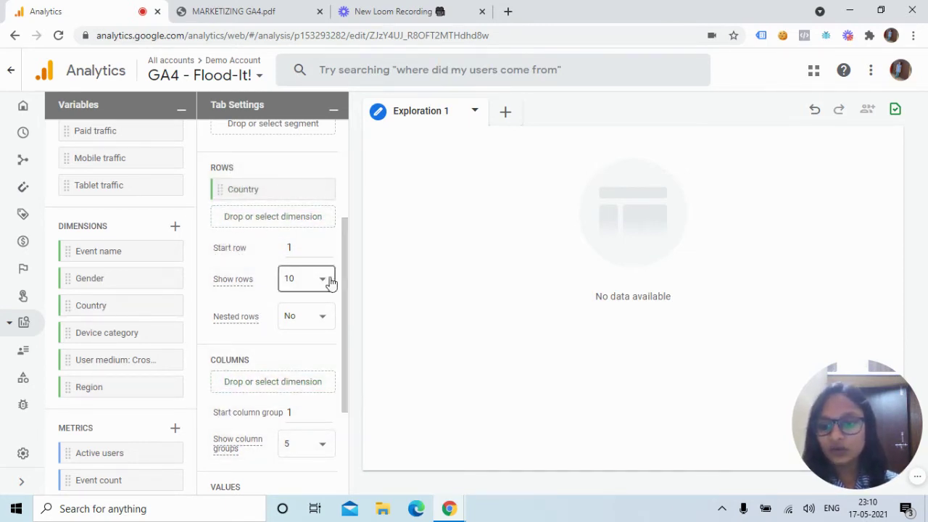
{"action": "scroll", "coordinate": [344, 280], "scroll_direction": "down", "scroll_amount": 2}
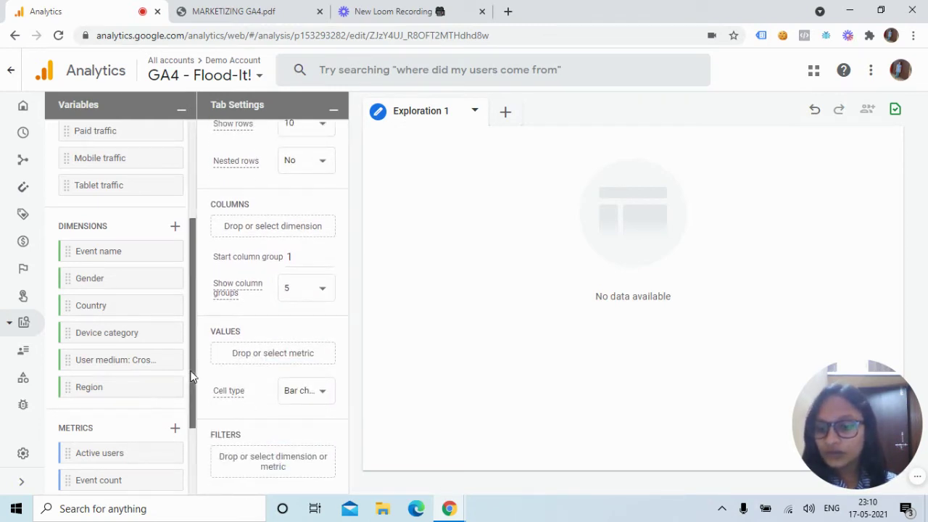
{"action": "scroll", "coordinate": [181, 380], "scroll_direction": "down", "scroll_amount": 2}
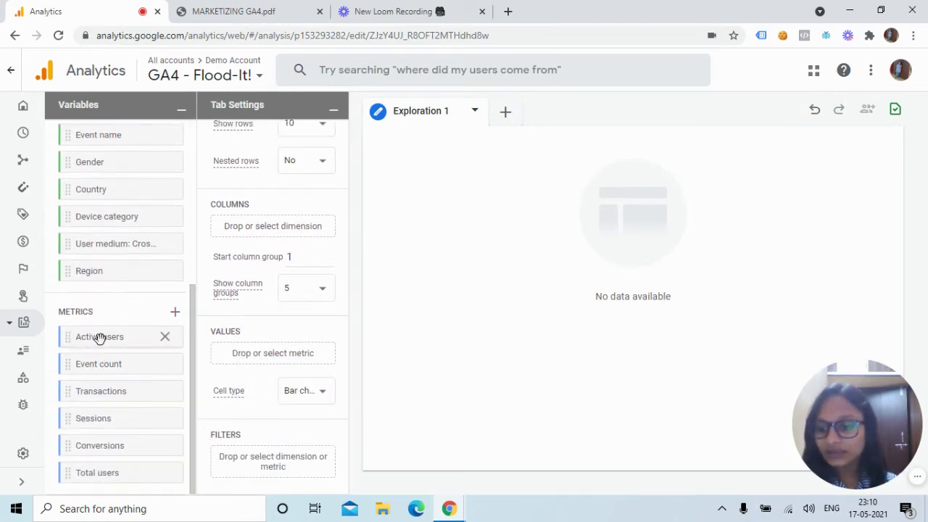
{"action": "left_click_drag", "start_coordinate": [97, 338], "coordinate": [252, 349]}
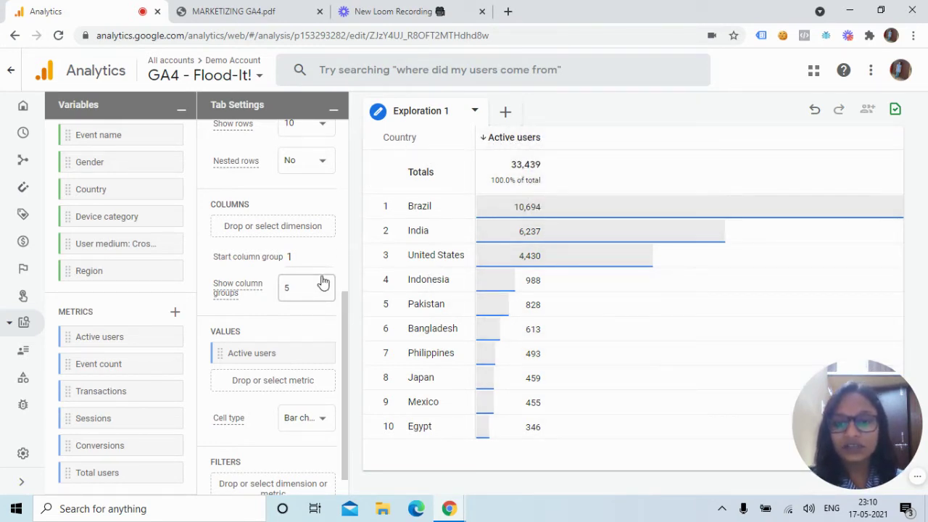
- Assign the Device category dimension to the columns of Exploration 1
{"action": "left_click_drag", "start_coordinate": [346, 312], "coordinate": [355, 208]}
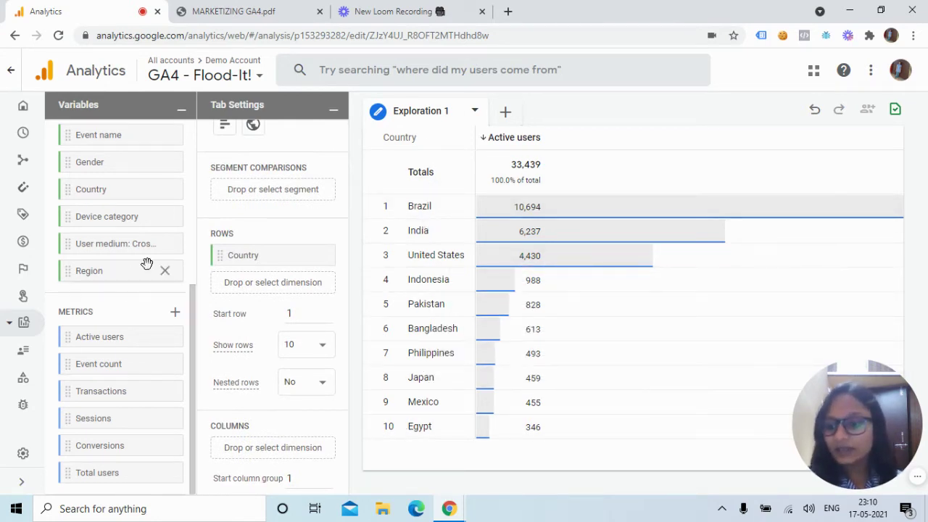
{"action": "scroll", "coordinate": [181, 313], "scroll_direction": "up", "scroll_amount": 3}
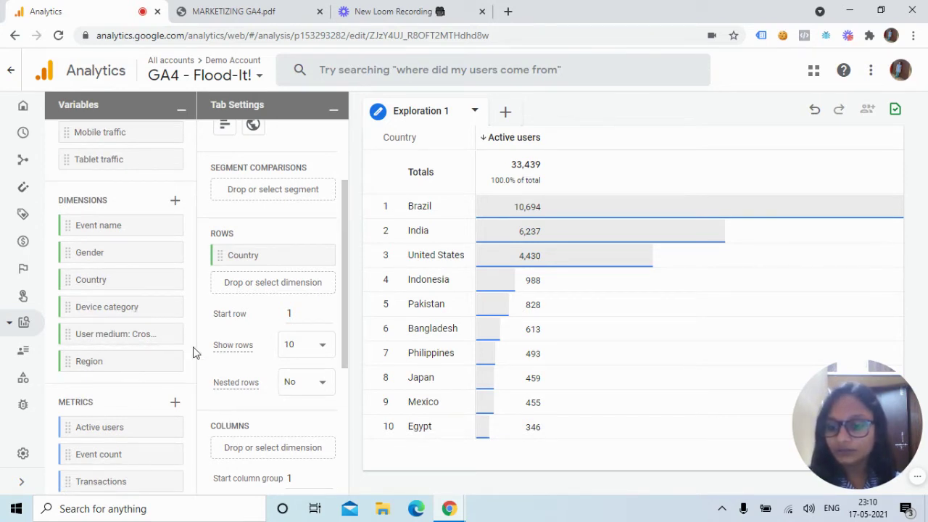
{"action": "left_click_drag", "start_coordinate": [114, 314], "coordinate": [265, 443]}
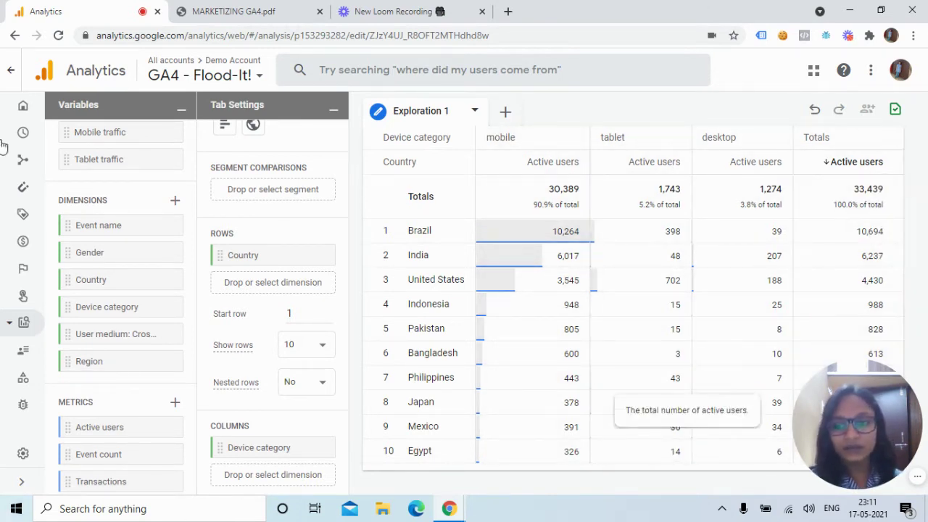
- Add the Sessions, Conversions and Event count metrics to the values of Exploration 1
{"action": "scroll", "coordinate": [346, 252], "scroll_direction": "down", "scroll_amount": 1}
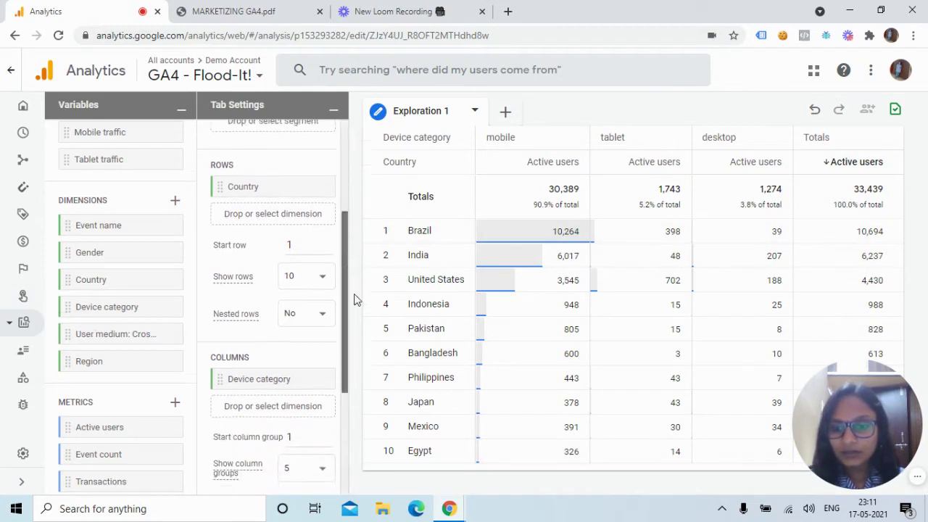
{"action": "scroll", "coordinate": [355, 300], "scroll_direction": "down", "scroll_amount": 2}
{"action": "left_click_drag", "start_coordinate": [193, 399], "coordinate": [195, 469]}
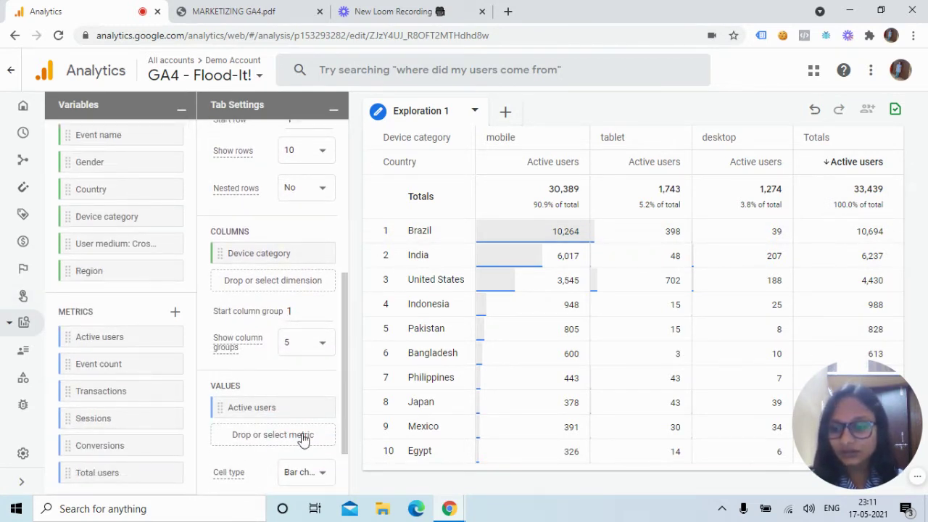
{"action": "double_click", "coordinate": [126, 418]}
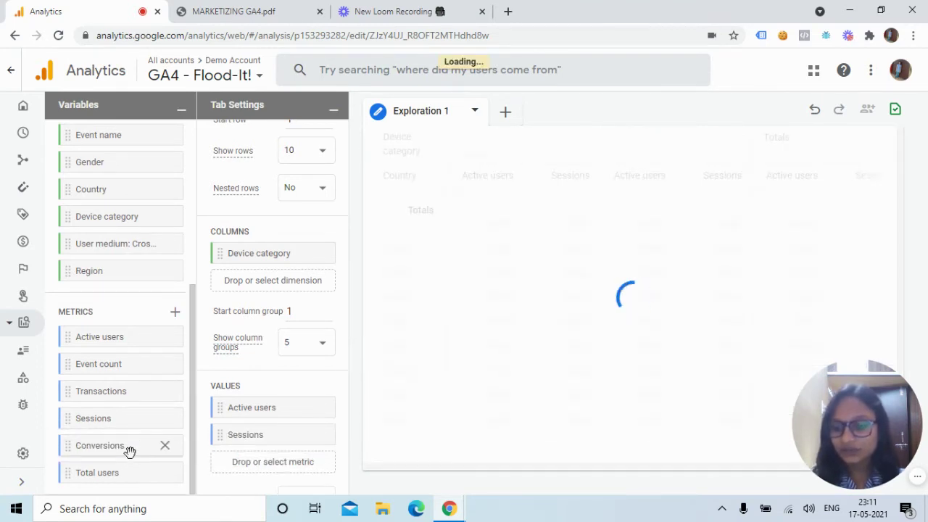
{"action": "double_click", "coordinate": [129, 449]}
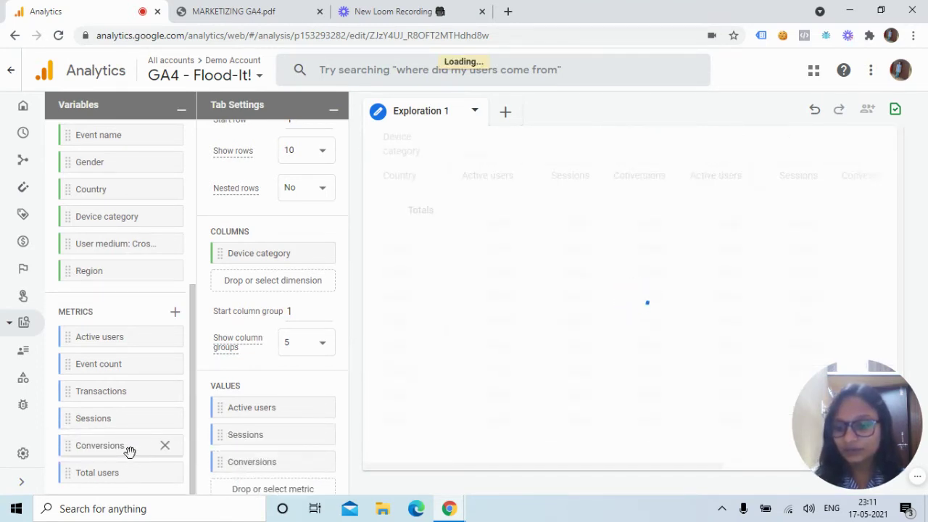
{"action": "double_click", "coordinate": [101, 365]}
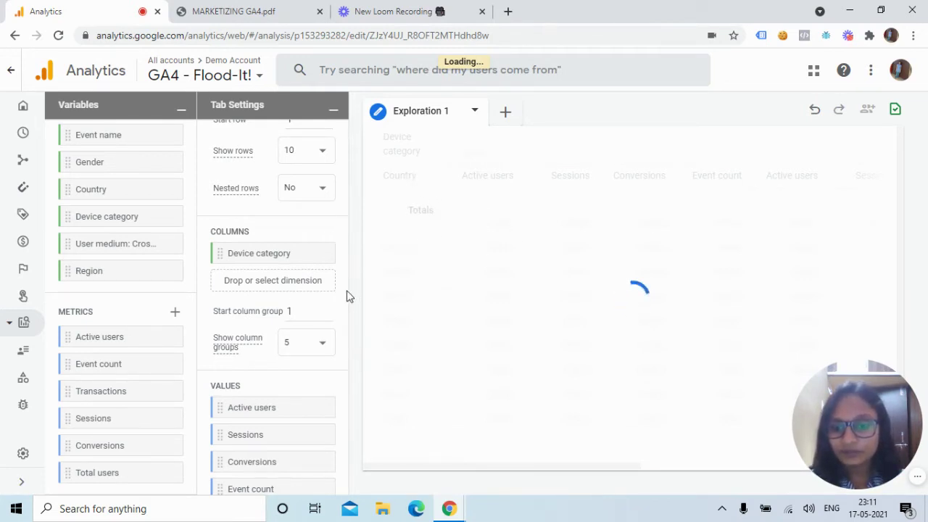
- View the available options for the number of table rows shown, keeping 10
{"action": "scroll", "coordinate": [346, 292], "scroll_direction": "up", "scroll_amount": 3}
{"action": "scroll", "coordinate": [315, 263], "scroll_direction": "down", "scroll_amount": 1}
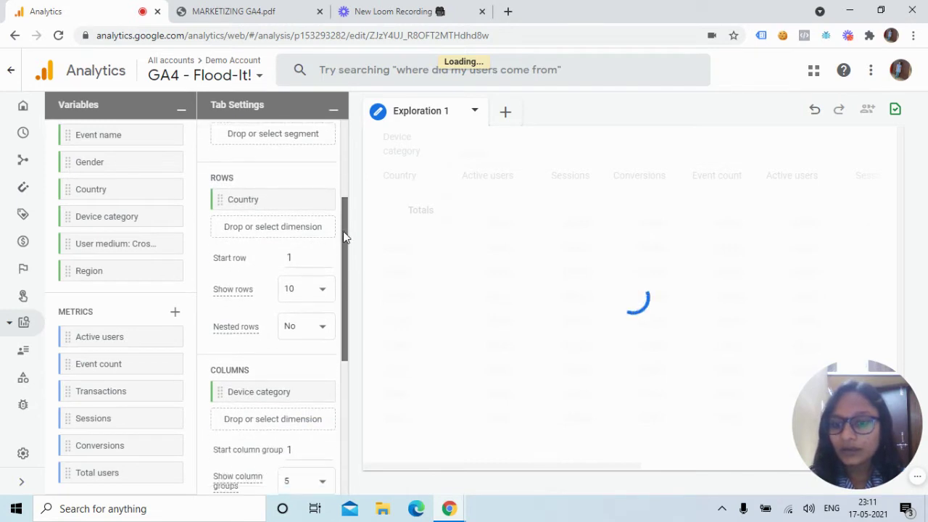
{"action": "left_click", "coordinate": [322, 295]}
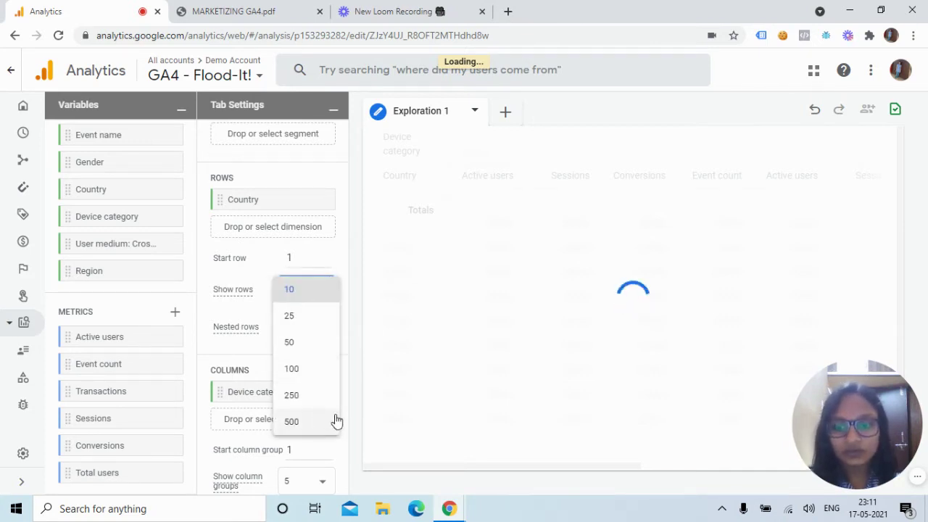
{"action": "left_click", "coordinate": [350, 269]}
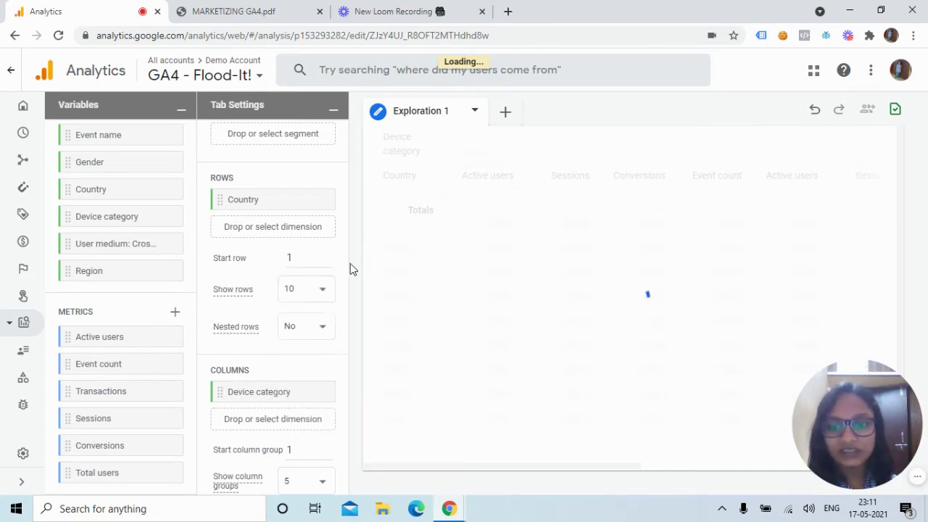
{"action": "left_click", "coordinate": [327, 293]}
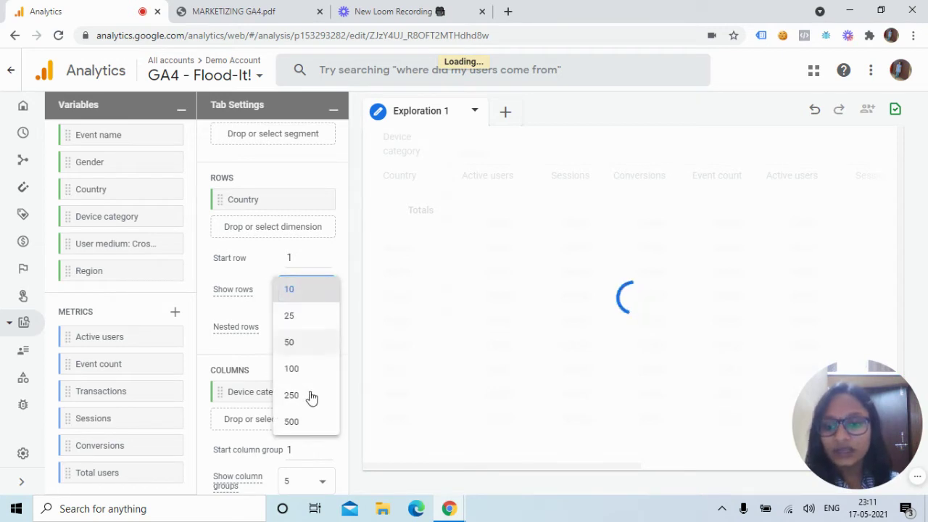
{"action": "left_click", "coordinate": [343, 266]}
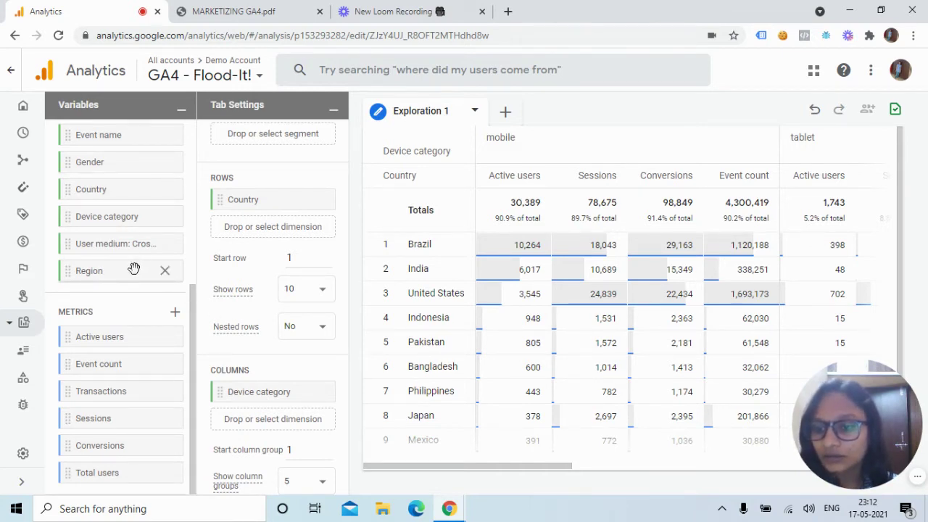
- Add Region as a second row dimension under Country and look through the table's metric columns and rows
{"action": "left_click_drag", "start_coordinate": [134, 269], "coordinate": [265, 229]}
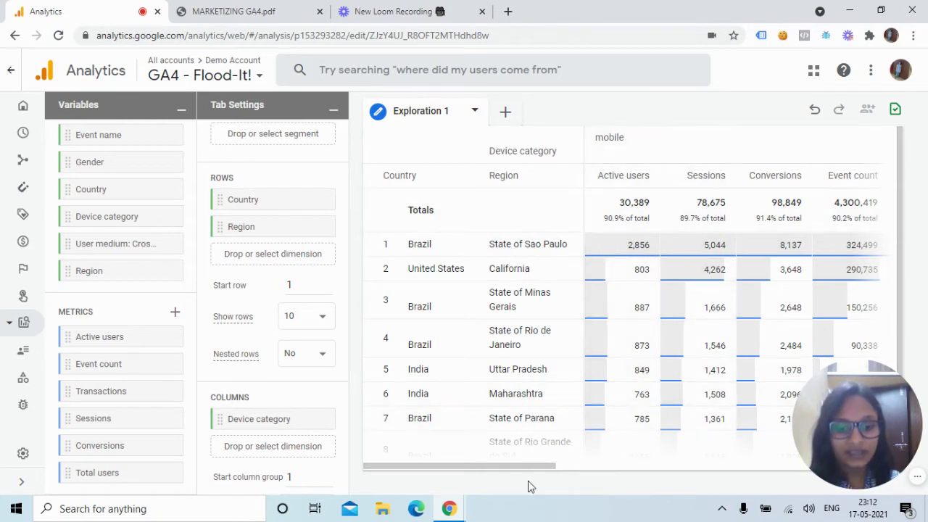
{"action": "left_click_drag", "start_coordinate": [533, 467], "coordinate": [548, 480]}
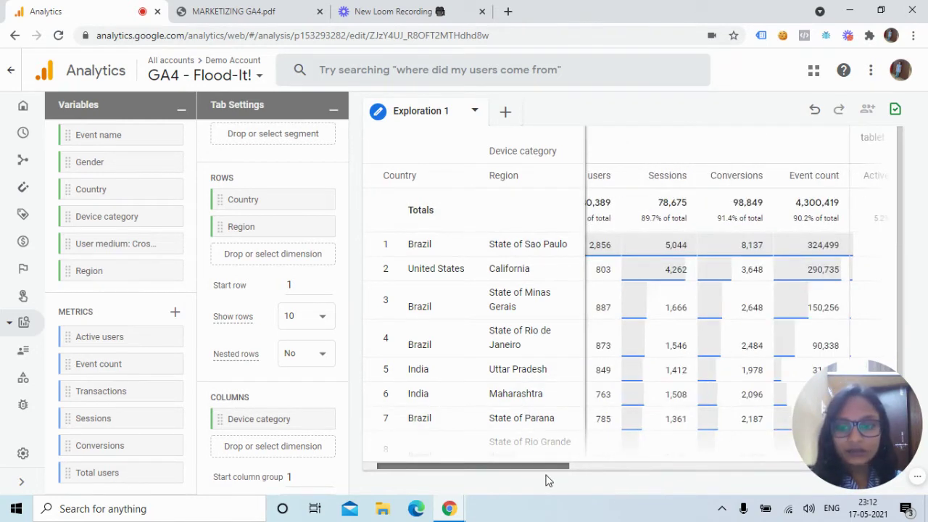
{"action": "scroll", "coordinate": [344, 322], "scroll_direction": "down", "scroll_amount": 3}
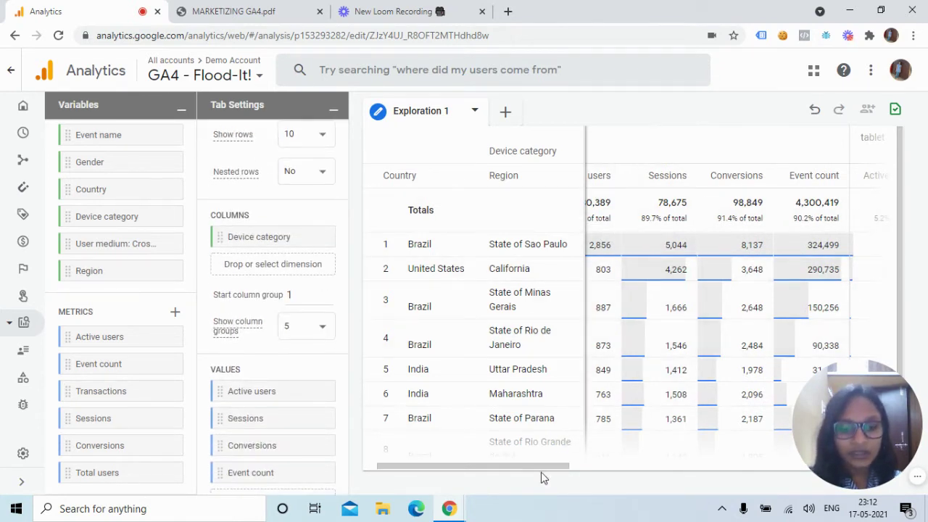
{"action": "left_click_drag", "start_coordinate": [549, 464], "coordinate": [416, 474]}
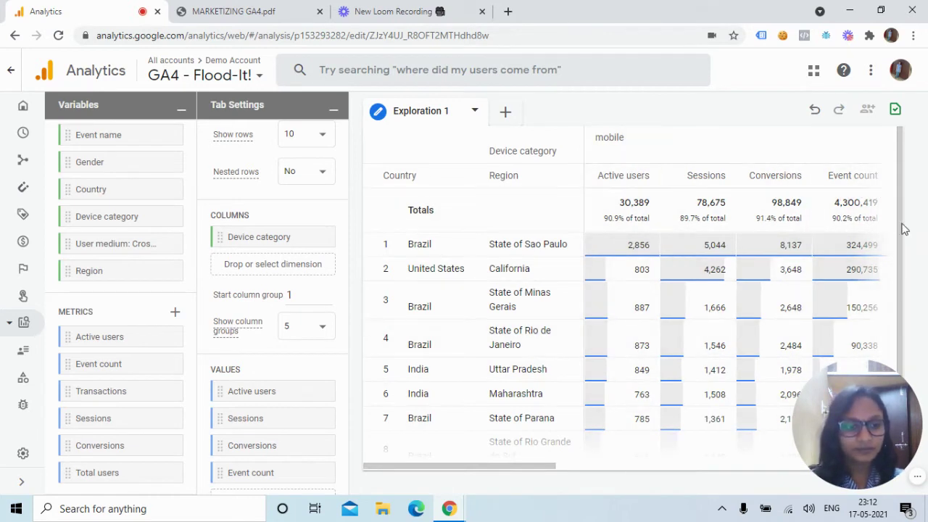
{"action": "scroll", "coordinate": [879, 261], "scroll_direction": "down", "scroll_amount": 2}
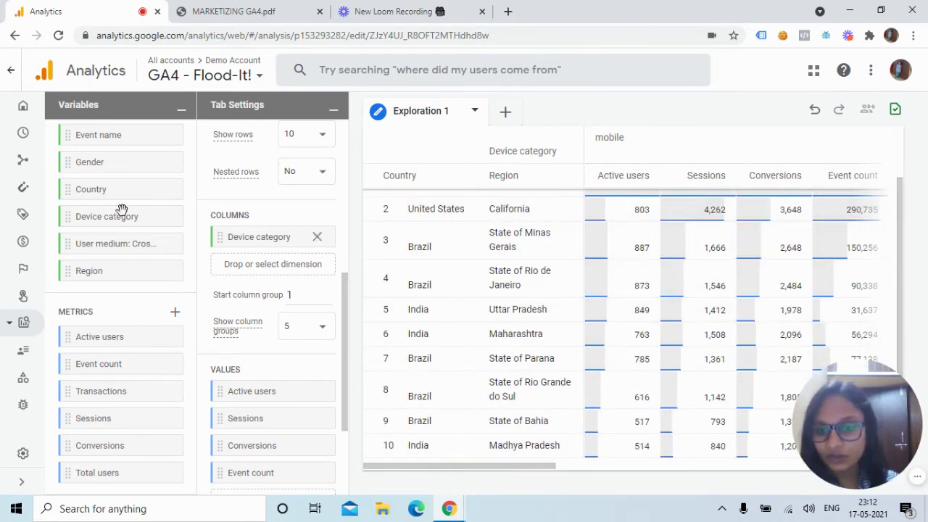
- Remove Device category from the columns and Region from the rows of Exploration 1
{"action": "scroll", "coordinate": [348, 311], "scroll_direction": "down", "scroll_amount": 1}
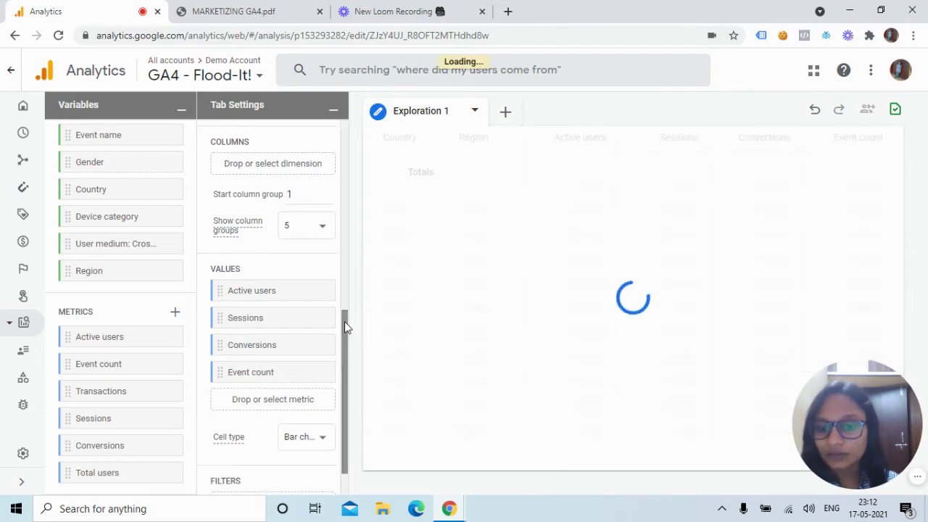
{"action": "scroll", "coordinate": [344, 321], "scroll_direction": "up", "scroll_amount": 5}
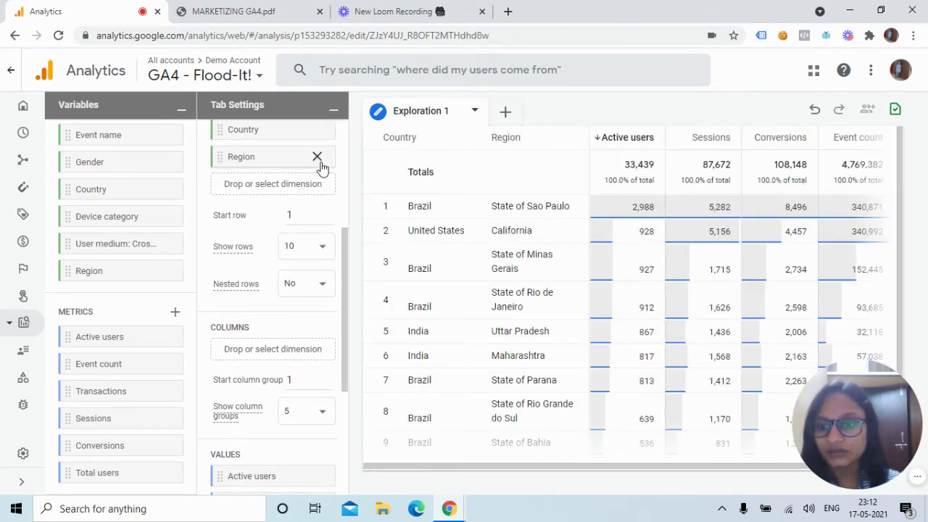
{"action": "left_click", "coordinate": [317, 157]}
- Add Device category to the rows beneath Country and set Nested rows to Yes
{"action": "left_click_drag", "start_coordinate": [128, 218], "coordinate": [266, 159]}
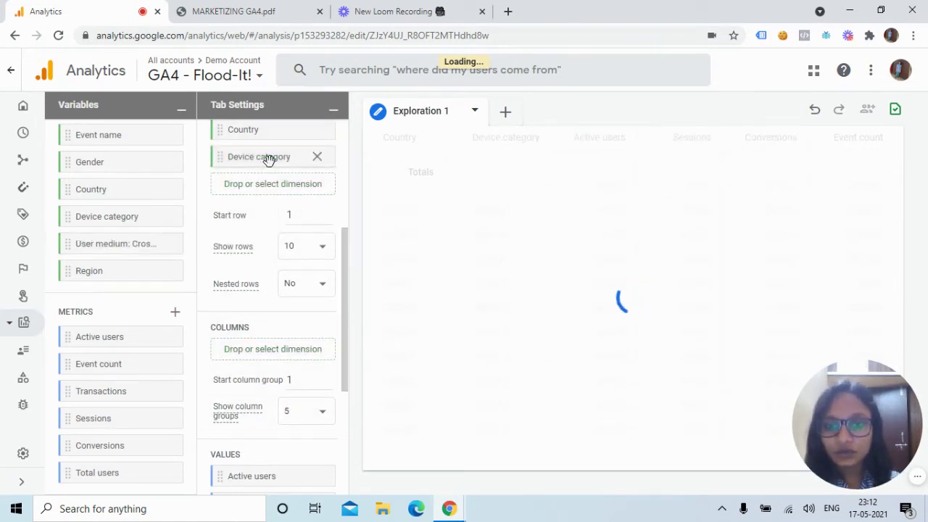
{"action": "left_click", "coordinate": [324, 283]}
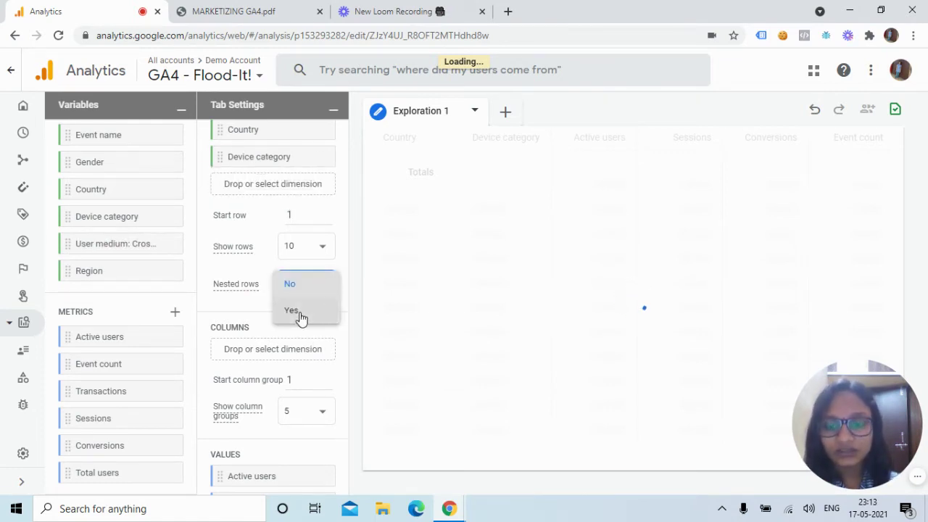
{"action": "left_click", "coordinate": [301, 316]}
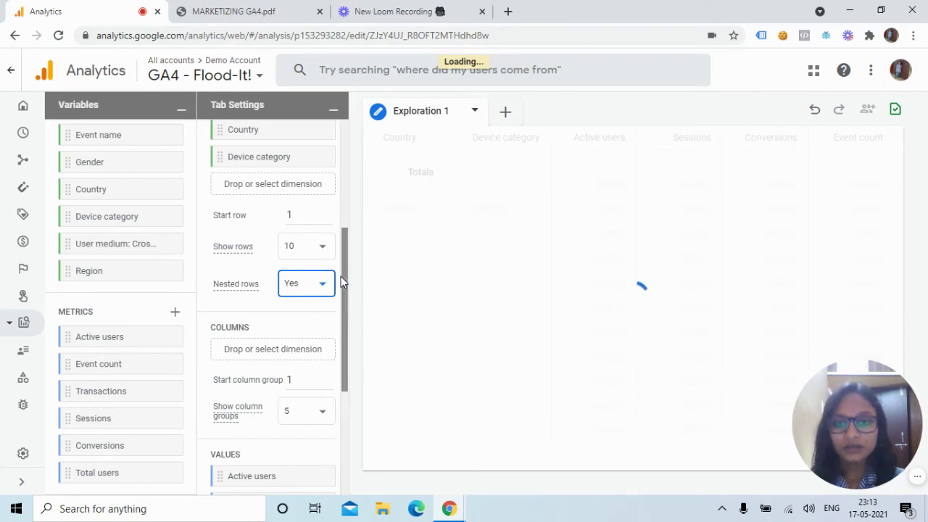
- View the cell type options and the dimensions and metrics offered for filters, keeping Bar chart and adding no filter
{"action": "left_click_drag", "start_coordinate": [344, 271], "coordinate": [348, 317]}
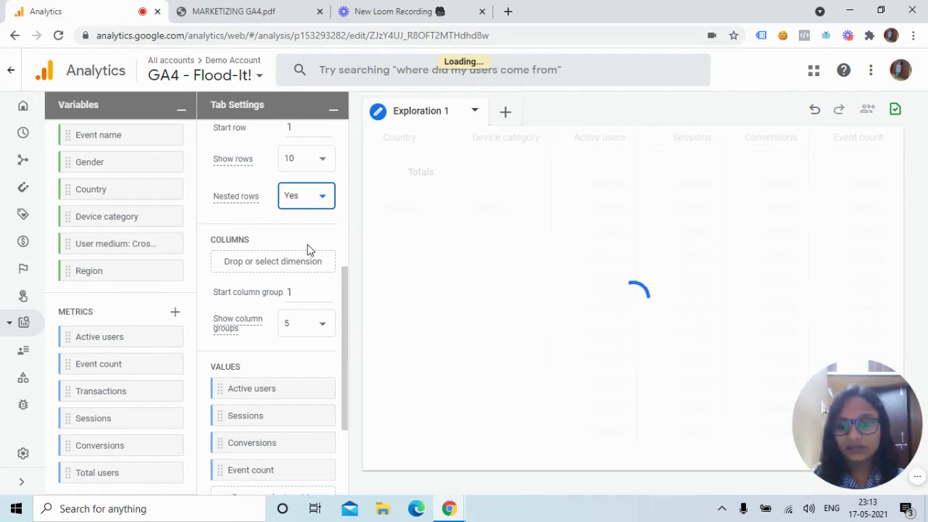
{"action": "left_click_drag", "start_coordinate": [343, 287], "coordinate": [346, 372]}
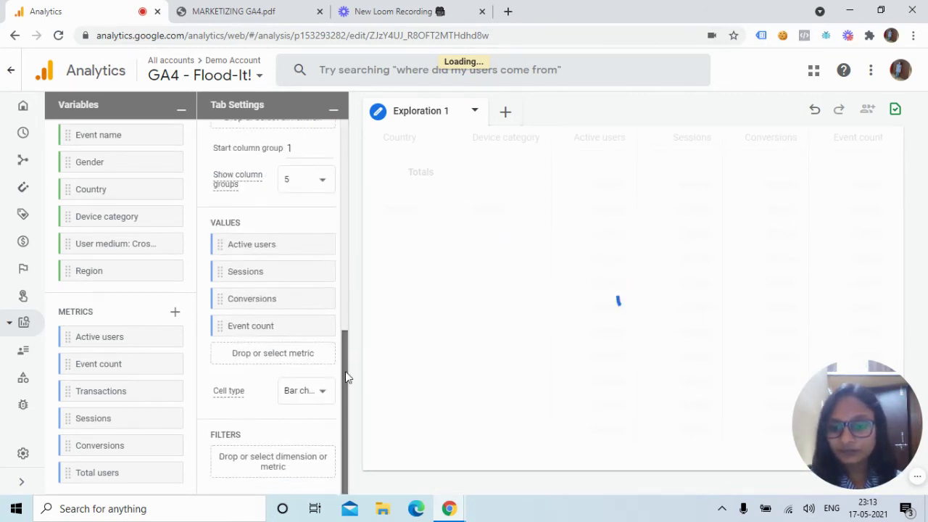
{"action": "left_click", "coordinate": [321, 403]}
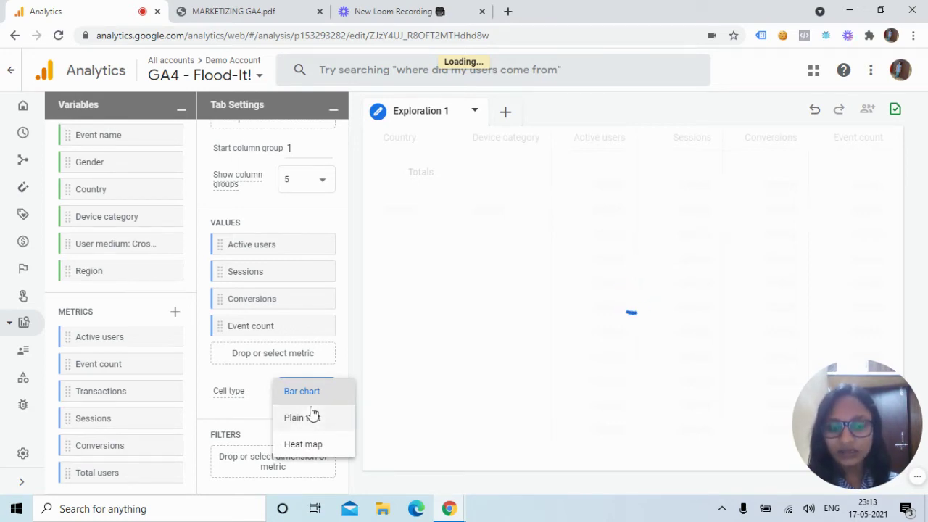
{"action": "left_click", "coordinate": [343, 373]}
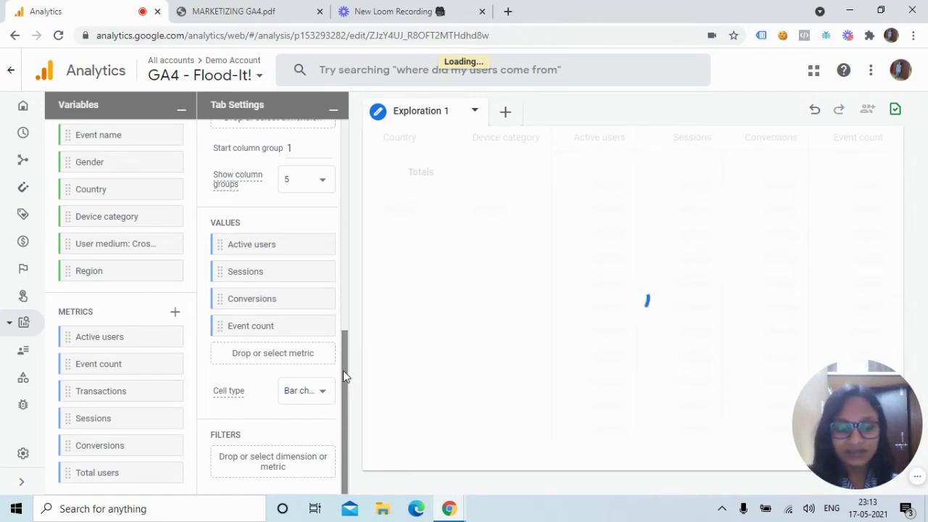
{"action": "left_click", "coordinate": [276, 464]}
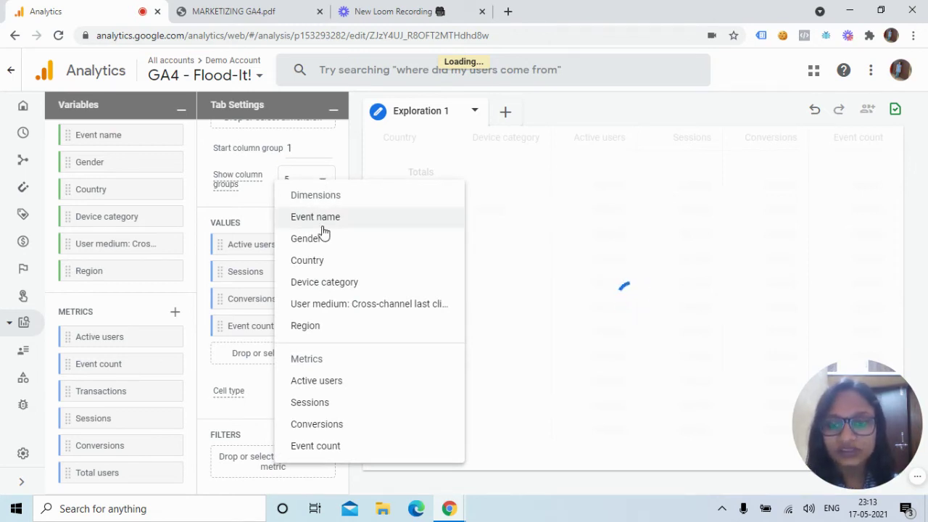
{"action": "left_click", "coordinate": [231, 420]}
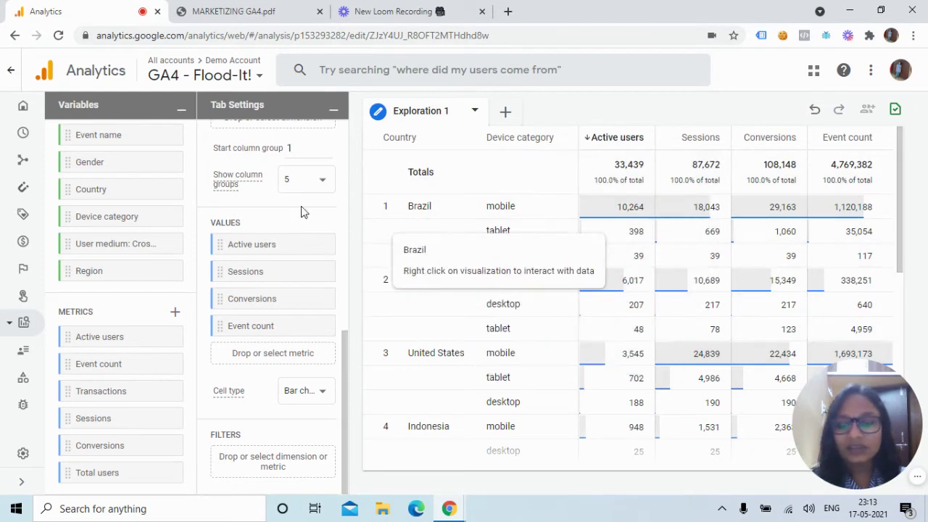
- Review the row, column and value settings of Exploration 1 and look through the table's country and device rows
{"action": "scroll", "coordinate": [277, 388], "scroll_direction": "up", "scroll_amount": 4}
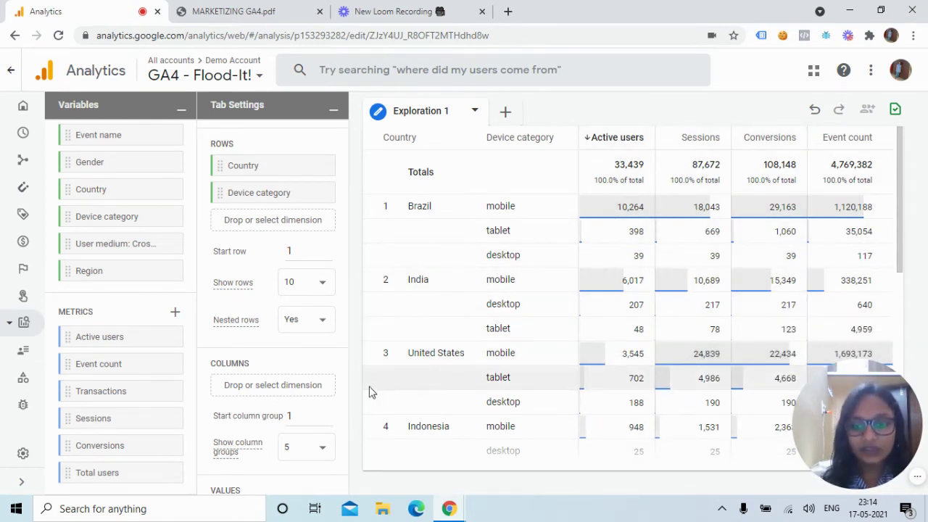
{"action": "left_click_drag", "start_coordinate": [343, 272], "coordinate": [356, 431]}
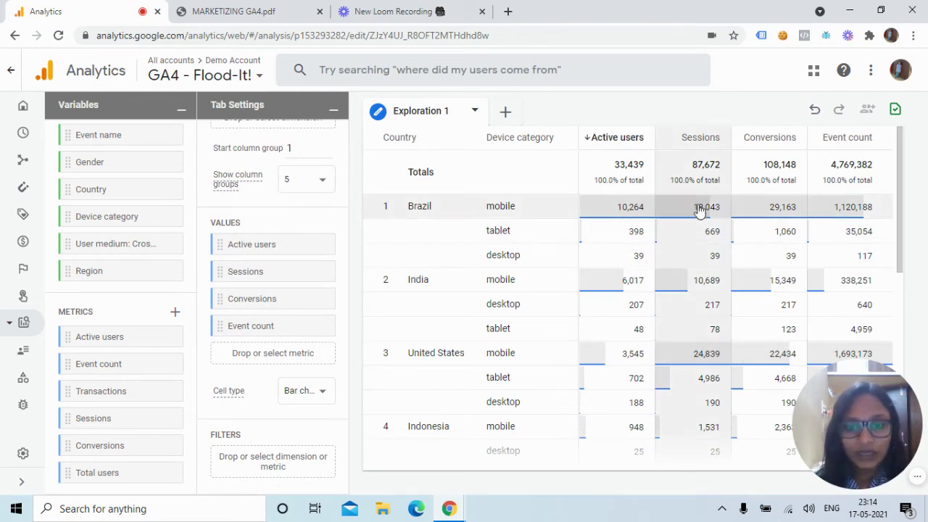
{"action": "left_click_drag", "start_coordinate": [903, 216], "coordinate": [896, 404]}
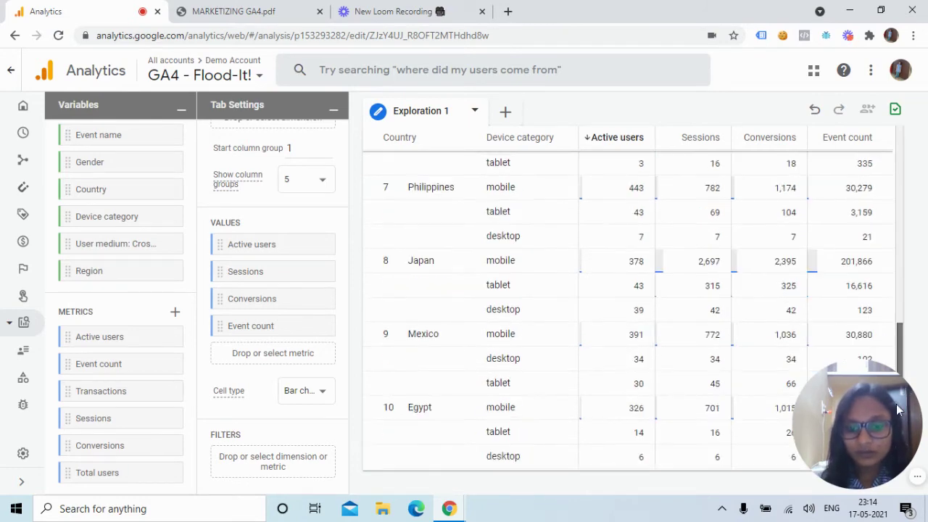
{"action": "scroll", "coordinate": [918, 317], "scroll_direction": "up", "scroll_amount": 6}
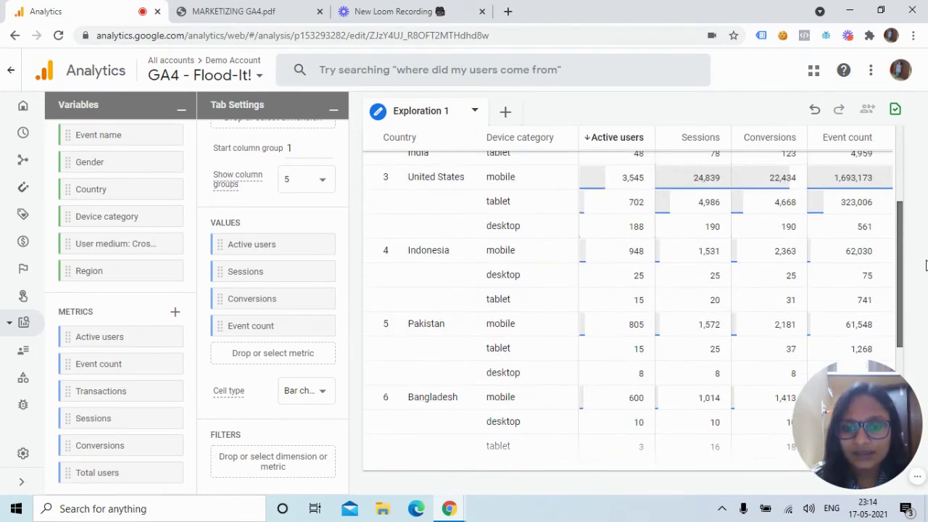
{"action": "scroll", "coordinate": [927, 228], "scroll_direction": "up", "scroll_amount": 3}
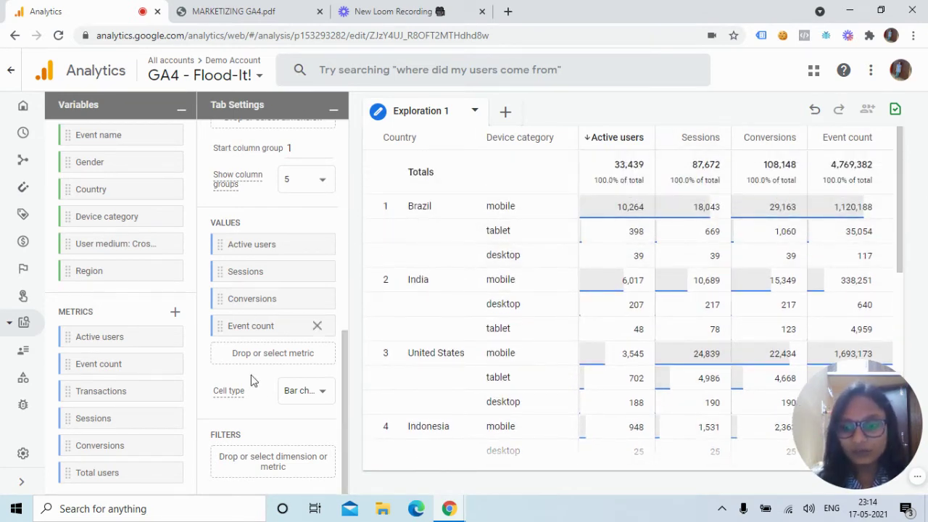
- Add a filter to Exploration 1 so that Country contains India, and apply it
{"action": "left_click", "coordinate": [296, 467]}
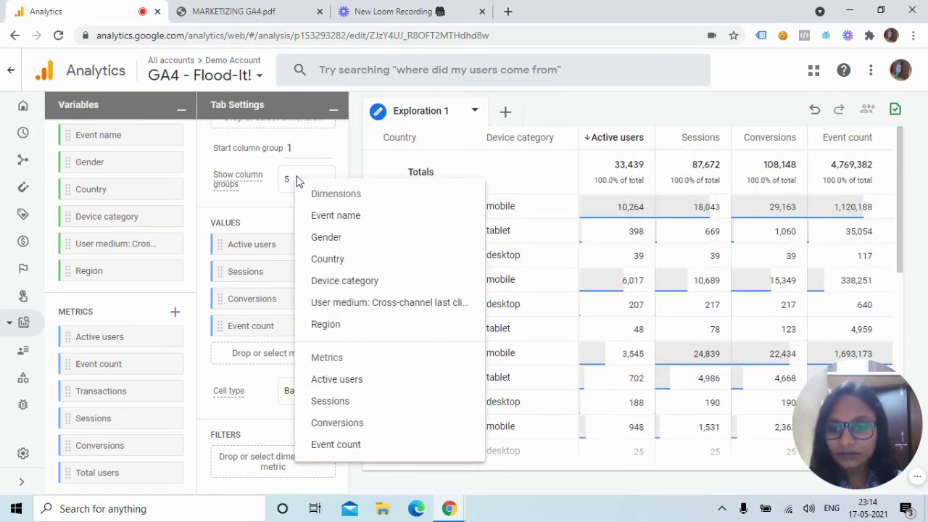
{"action": "left_click", "coordinate": [338, 261]}
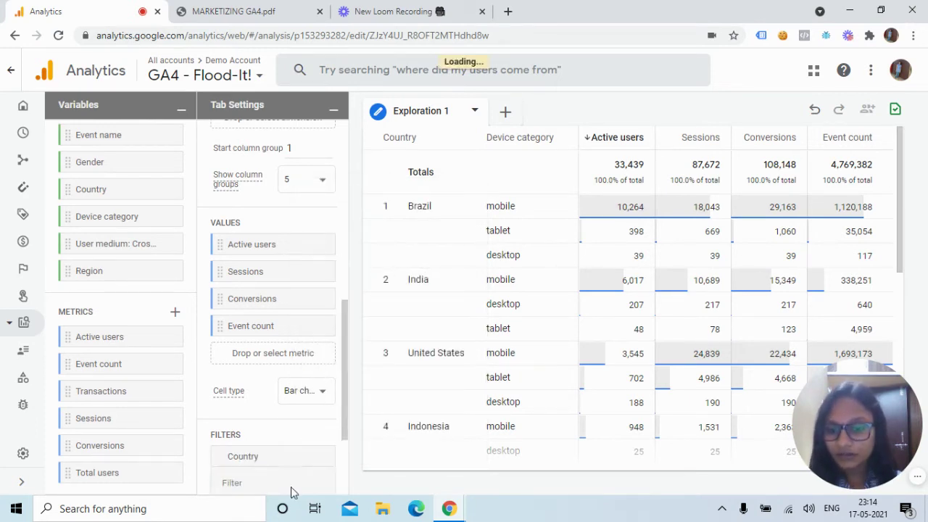
{"action": "scroll", "coordinate": [335, 464], "scroll_direction": "down", "scroll_amount": 2}
{"action": "scroll", "coordinate": [334, 459], "scroll_direction": "down", "scroll_amount": 1}
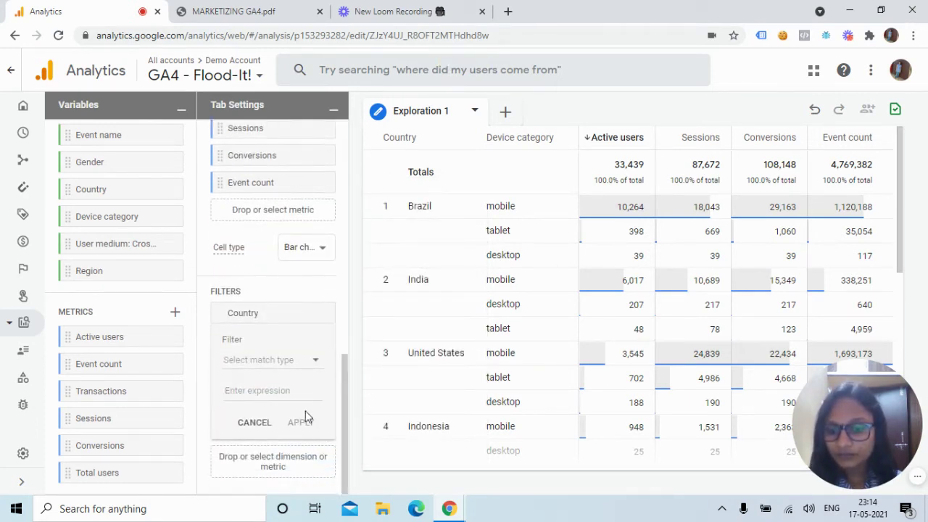
{"action": "left_click", "coordinate": [293, 371]}
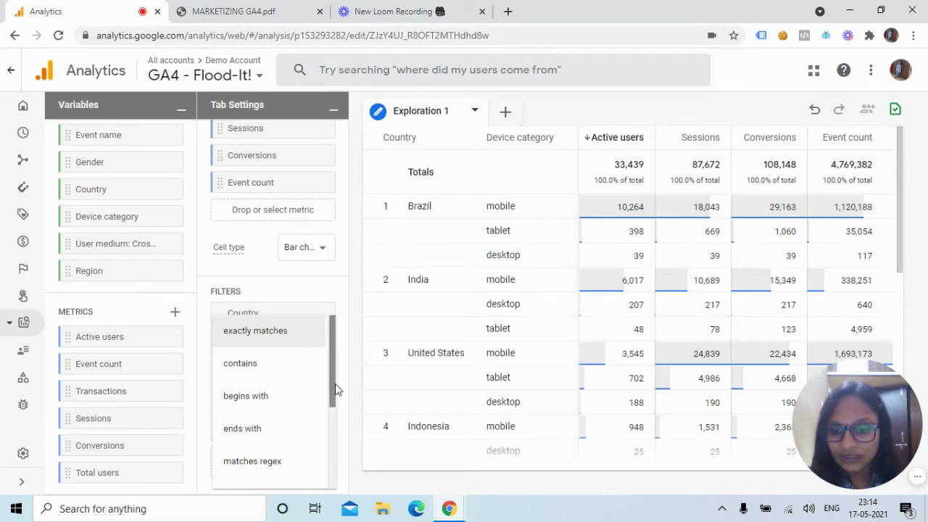
{"action": "scroll", "coordinate": [332, 393], "scroll_direction": "down", "scroll_amount": 2}
{"action": "scroll", "coordinate": [332, 390], "scroll_direction": "up", "scroll_amount": 2}
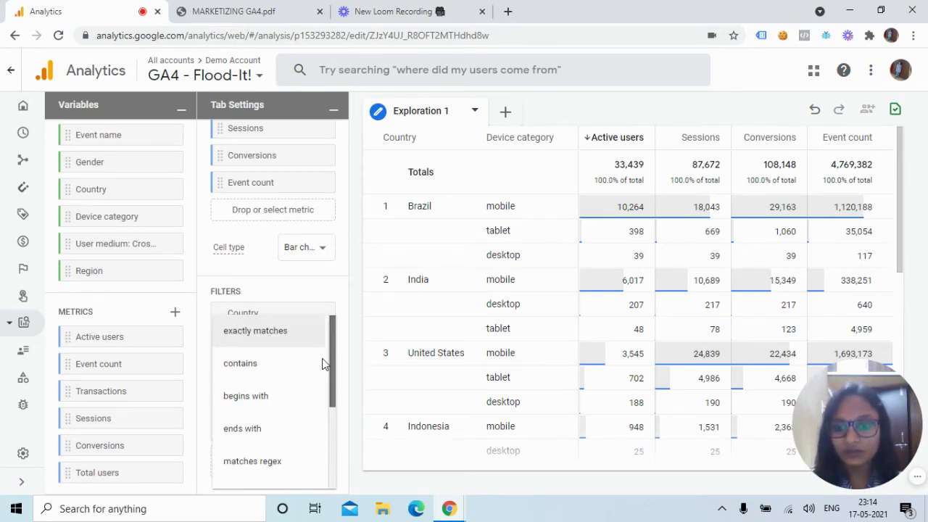
{"action": "left_click", "coordinate": [269, 371]}
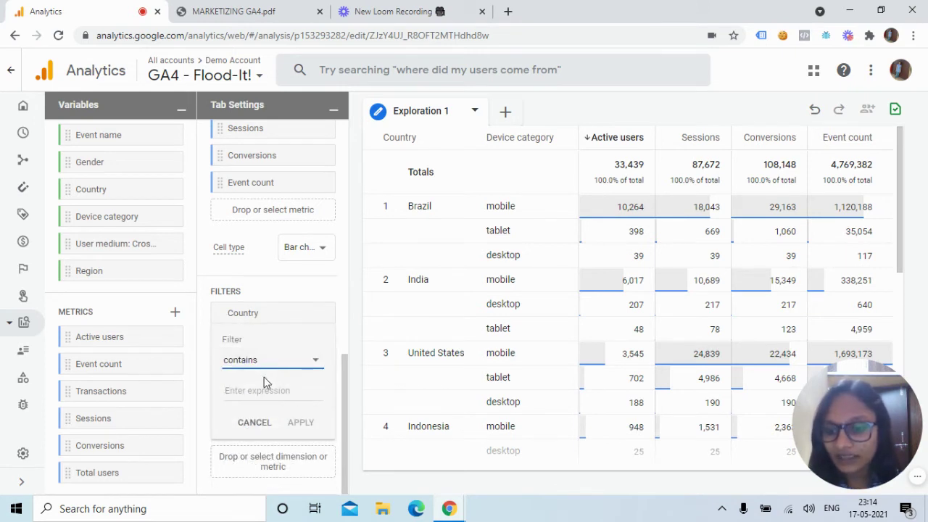
{"action": "left_click", "coordinate": [269, 392]}
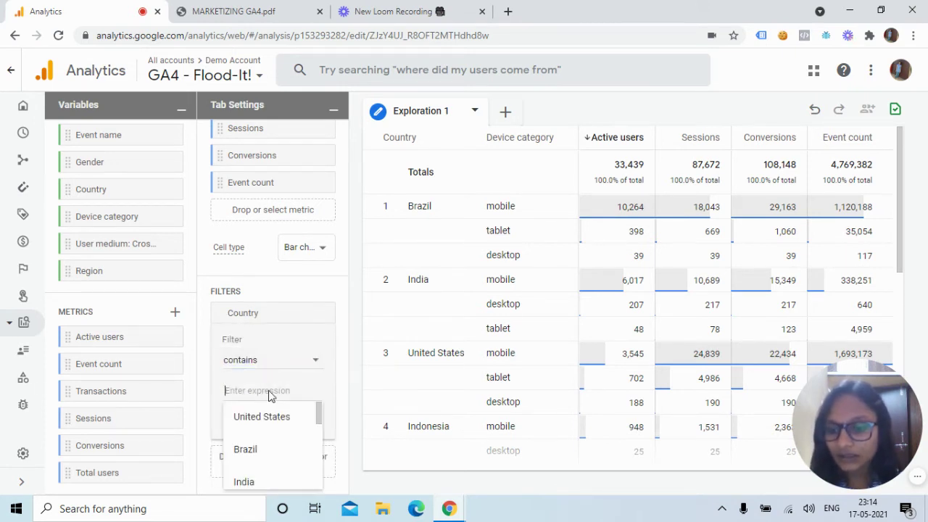
{"action": "left_click", "coordinate": [274, 481]}
{"action": "left_click", "coordinate": [300, 421]}
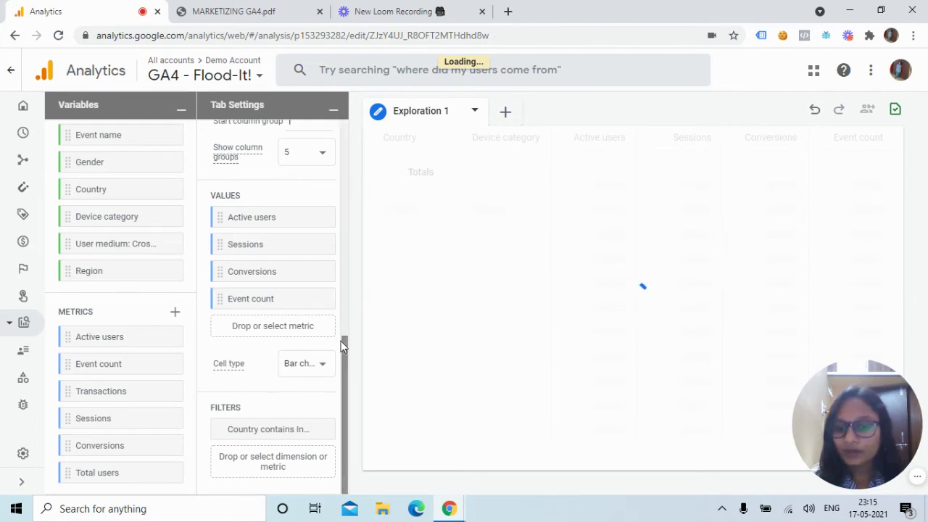
- Start a custom user segment with Is conversion event as its include condition
{"action": "left_click_drag", "start_coordinate": [347, 361], "coordinate": [361, 134]}
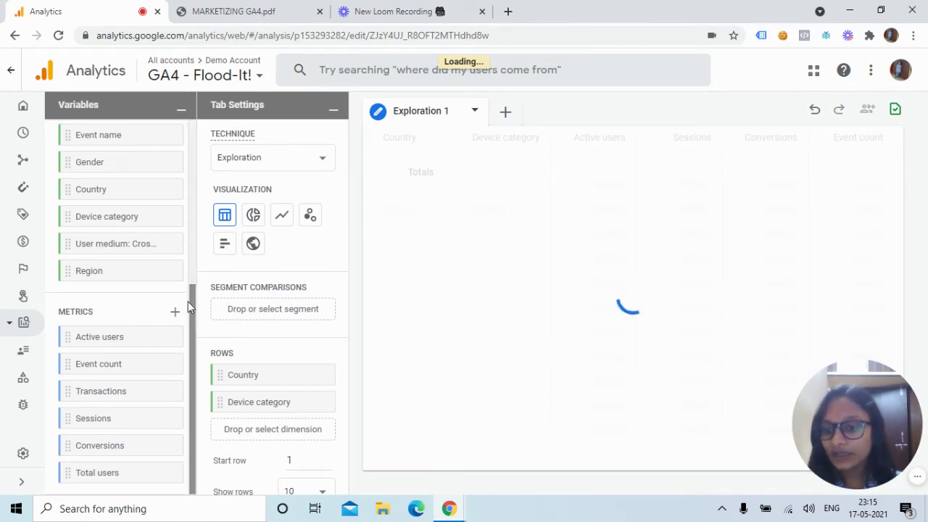
{"action": "left_click_drag", "start_coordinate": [193, 304], "coordinate": [210, 148]}
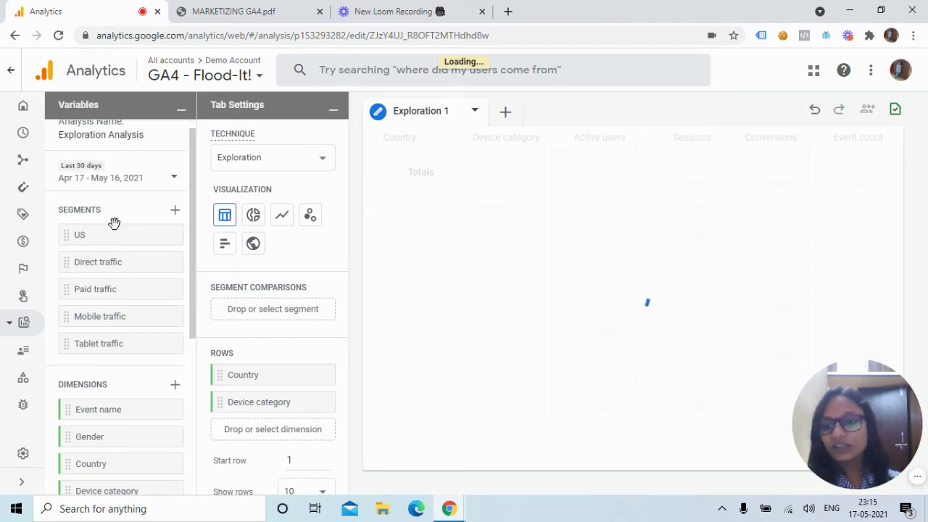
{"action": "left_click", "coordinate": [174, 210]}
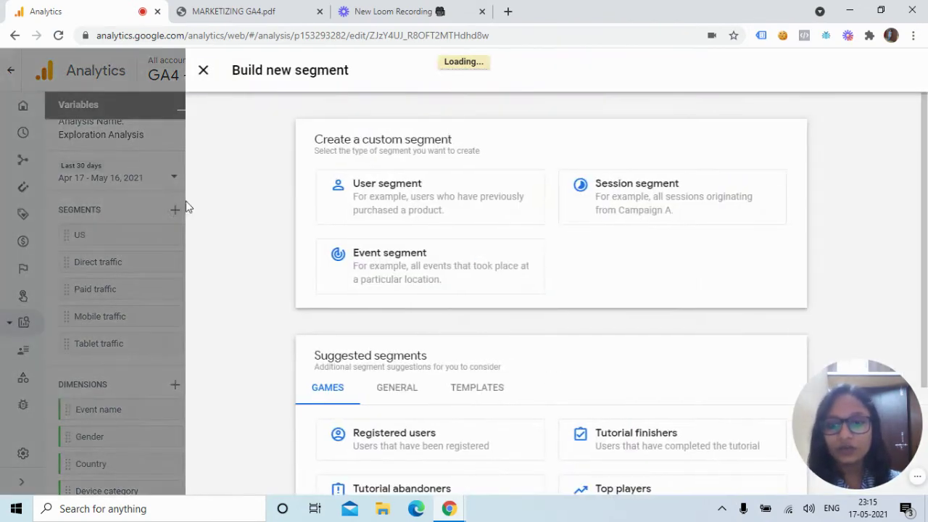
{"action": "left_click", "coordinate": [458, 218]}
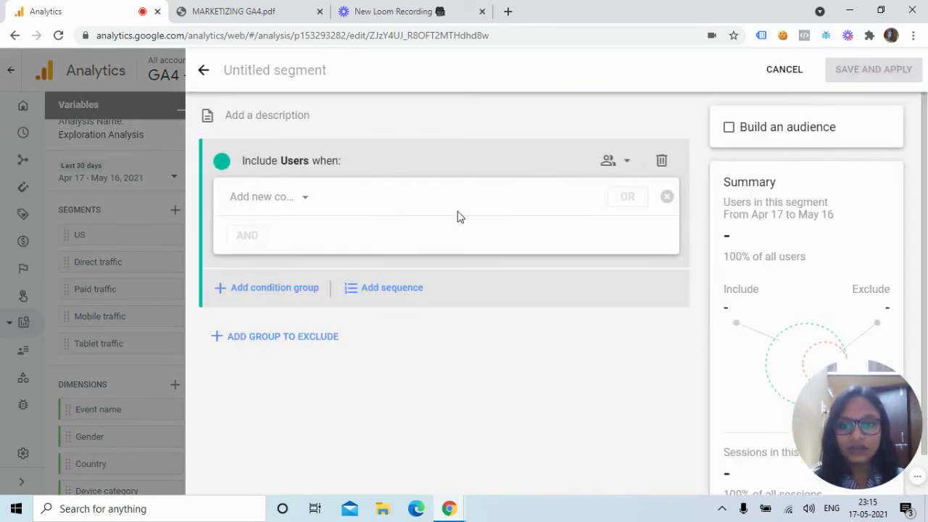
{"action": "left_click", "coordinate": [306, 206]}
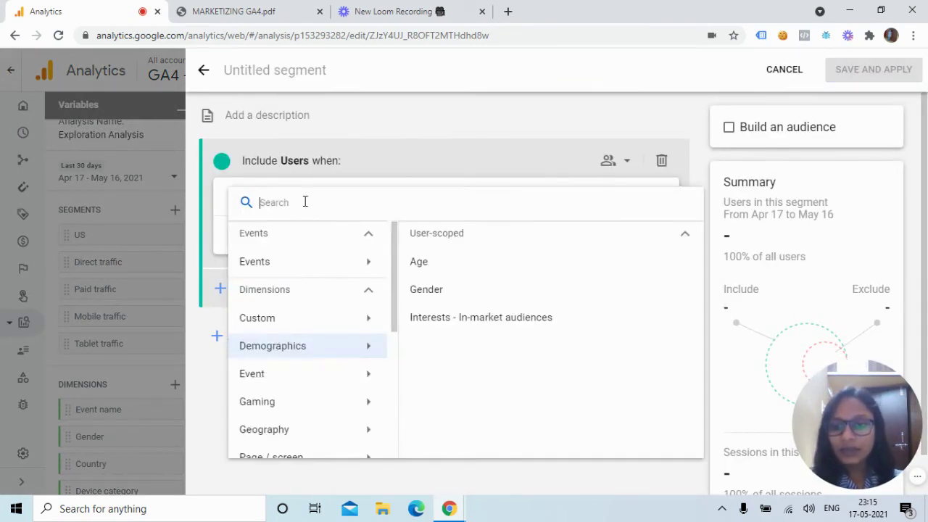
{"action": "left_click", "coordinate": [363, 383]}
{"action": "left_click", "coordinate": [435, 265]}
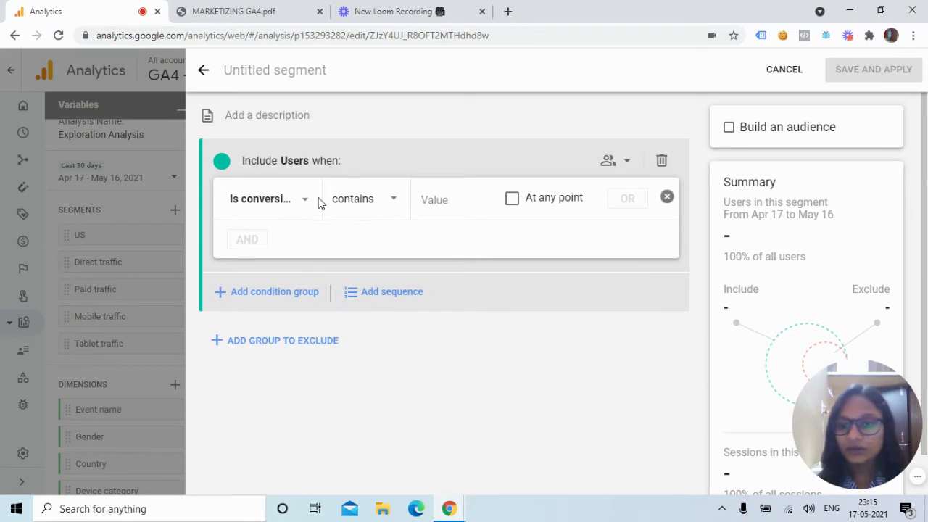
- Change the user segment's condition to Gender is one of Female, and return to the segment choices without saving
{"action": "left_click", "coordinate": [307, 205]}
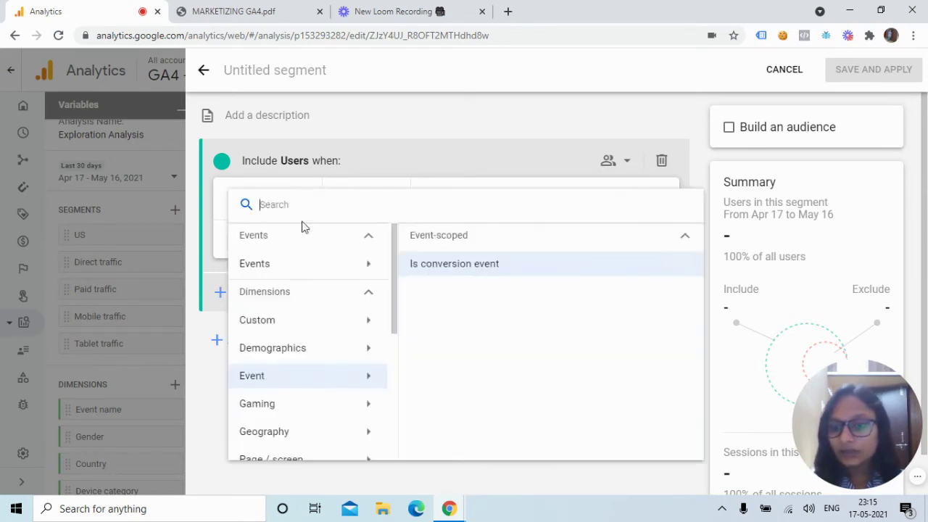
{"action": "left_click", "coordinate": [285, 293]}
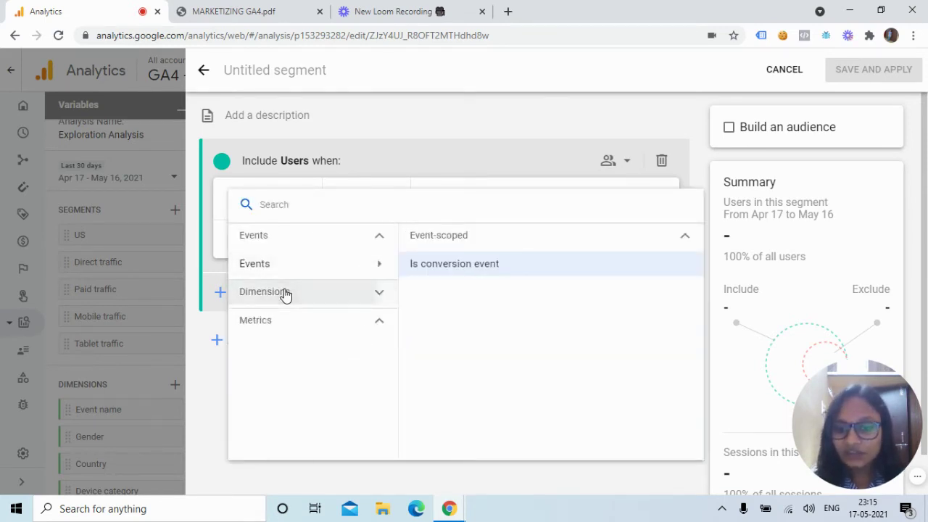
{"action": "left_click", "coordinate": [374, 293]}
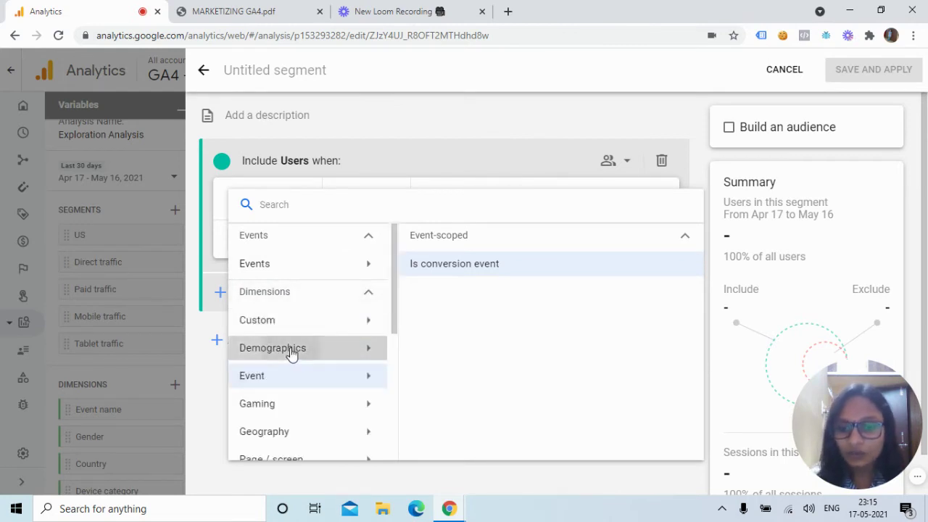
{"action": "left_click", "coordinate": [290, 351]}
{"action": "left_click", "coordinate": [412, 298]}
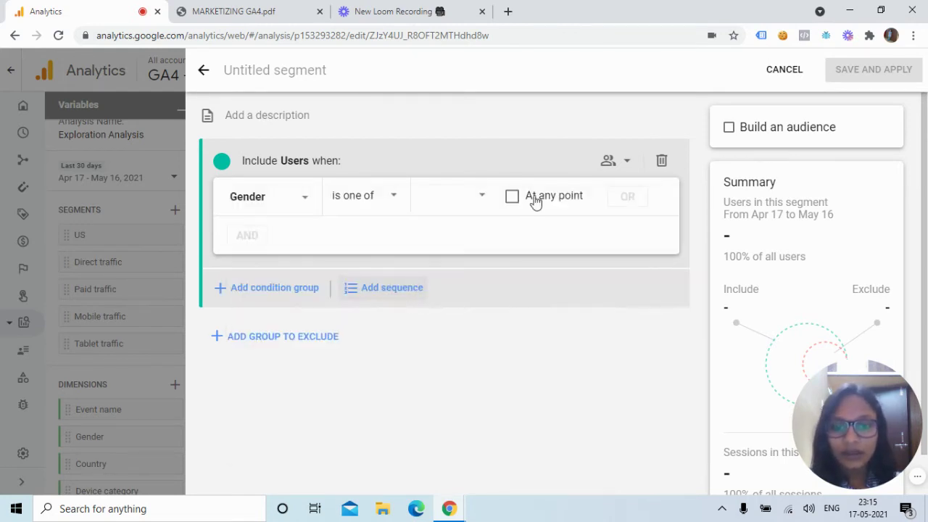
{"action": "left_click", "coordinate": [459, 196]}
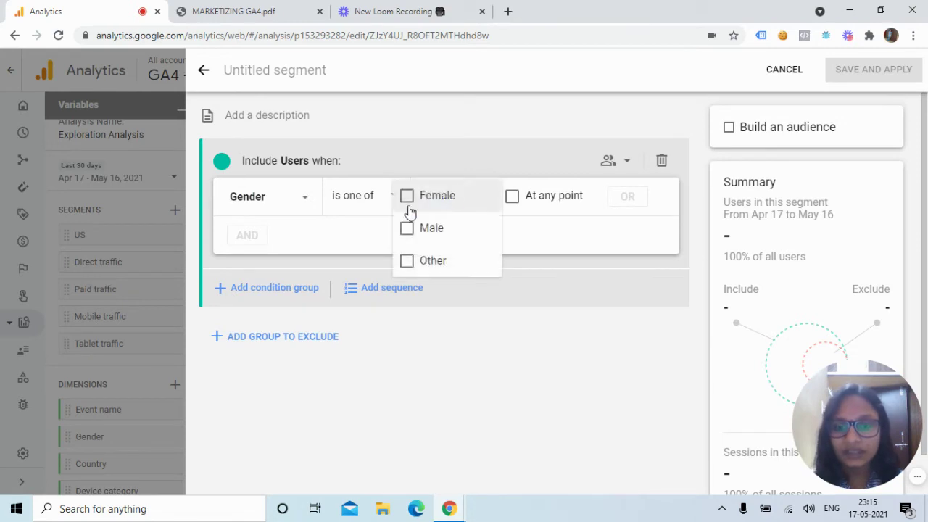
{"action": "left_click", "coordinate": [426, 209]}
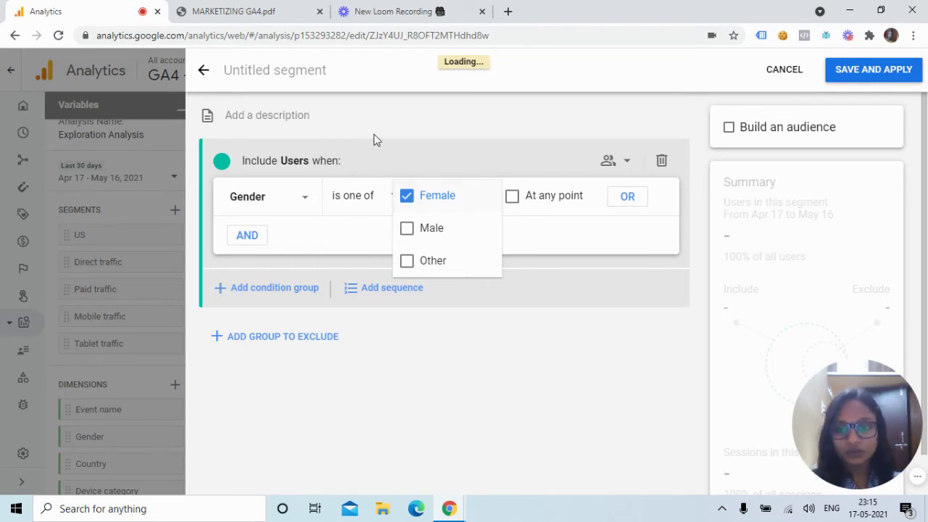
{"action": "left_click", "coordinate": [273, 72]}
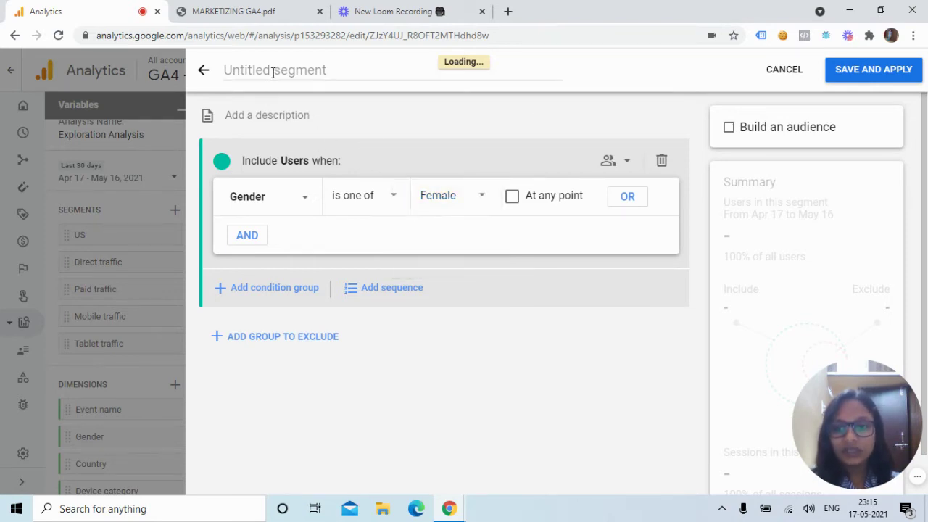
{"action": "left_click", "coordinate": [203, 72]}
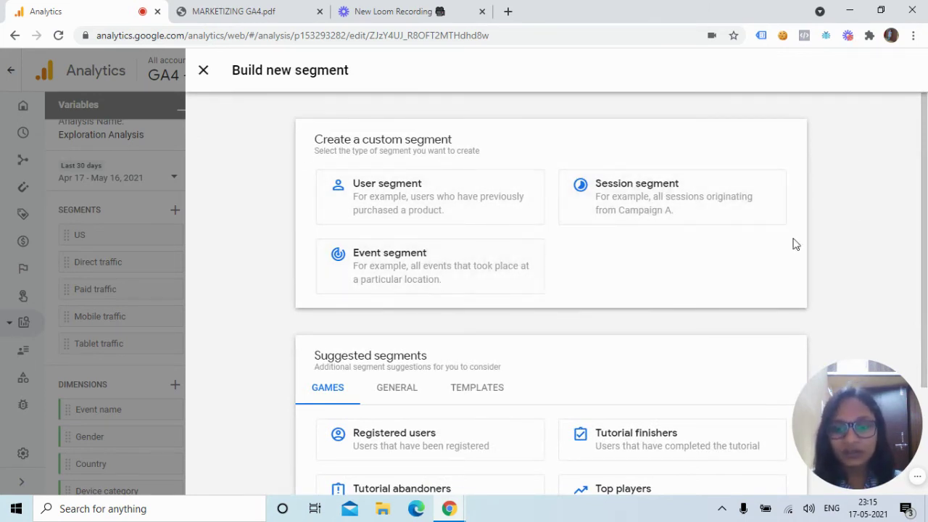
- Browse the suggested segments and open the Non-purchasers segment from the General group
{"action": "left_click_drag", "start_coordinate": [925, 203], "coordinate": [927, 327]}
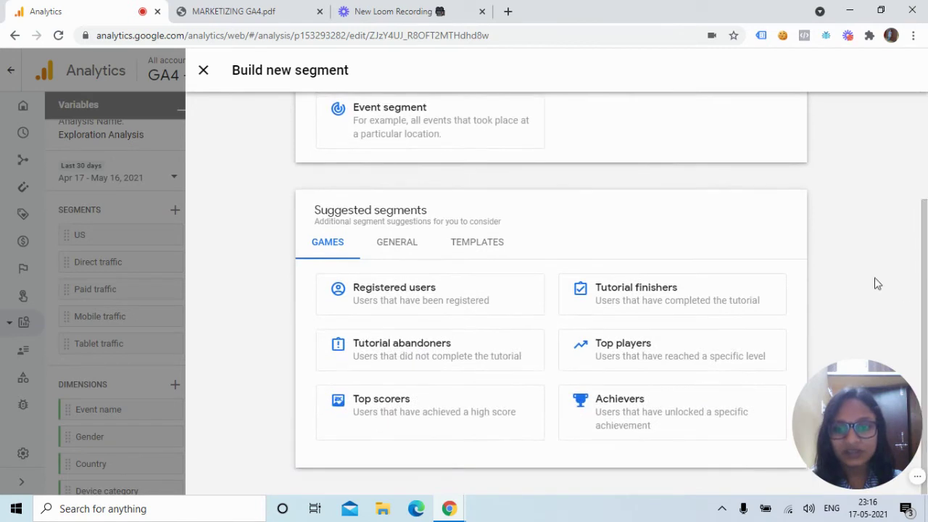
{"action": "left_click", "coordinate": [400, 251]}
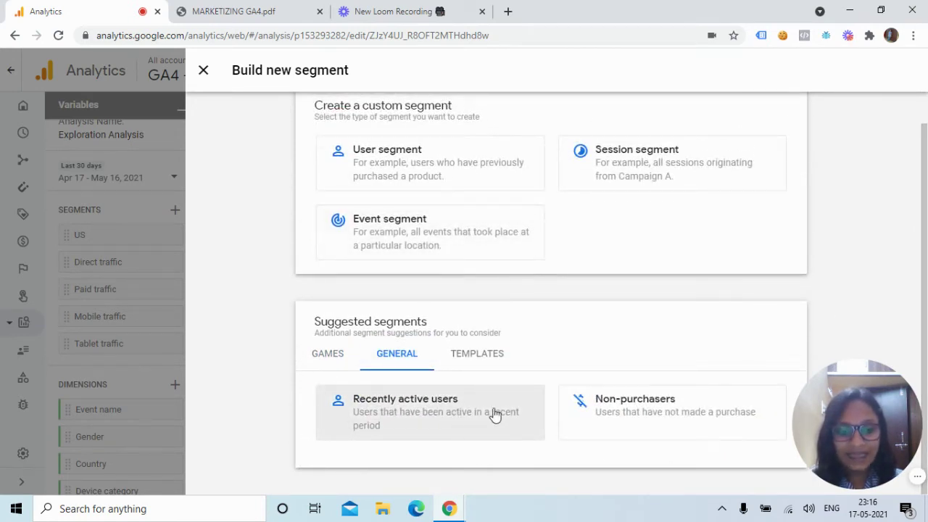
{"action": "left_click", "coordinate": [635, 416]}
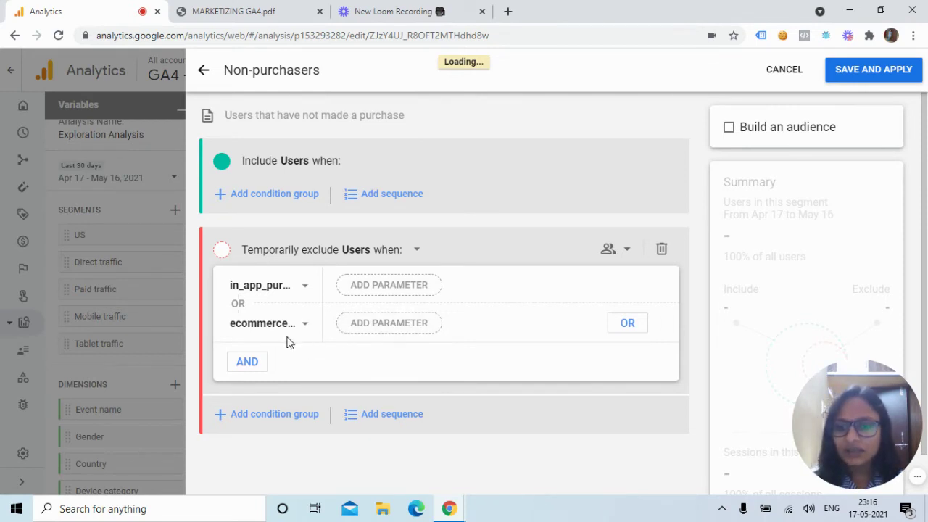
- View the events and dimensions offered for the two exclusion conditions of the Non-purchasers segment, leaving both conditions as they are
{"action": "left_click", "coordinate": [305, 289]}
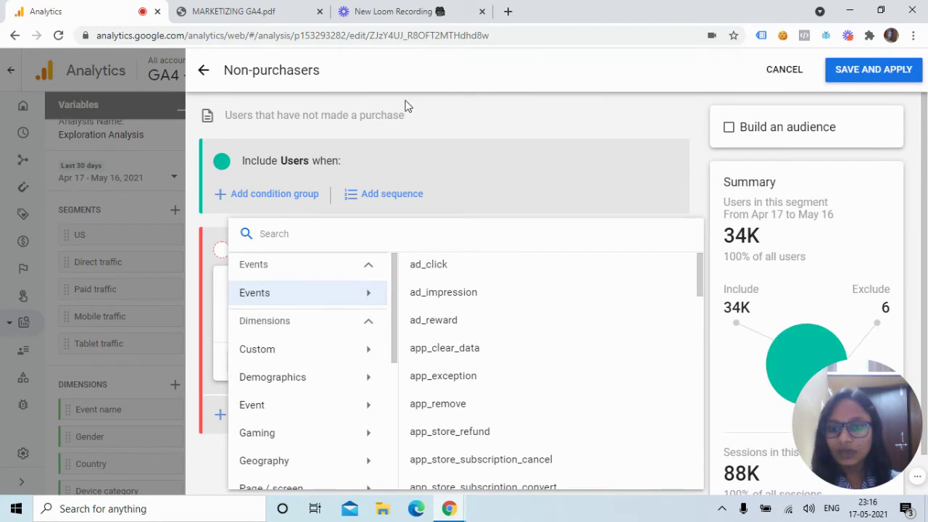
{"action": "left_click", "coordinate": [447, 114]}
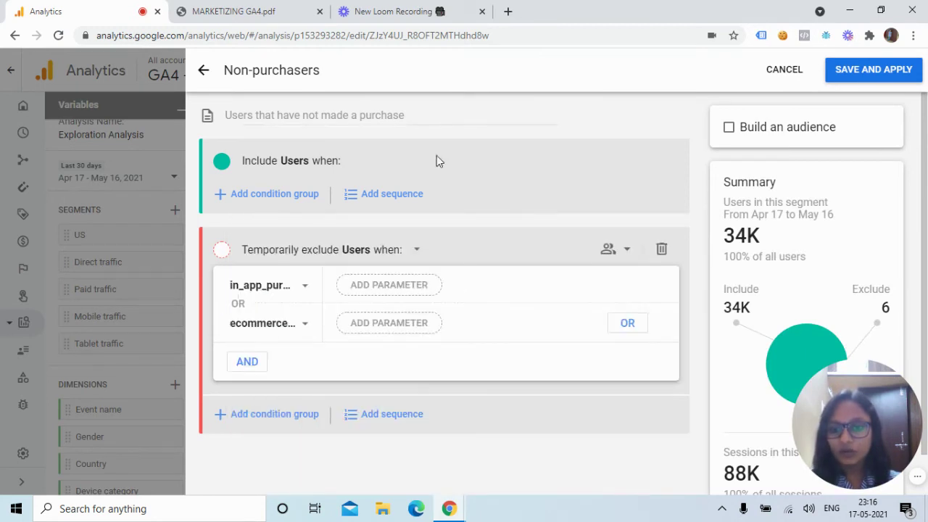
{"action": "left_click", "coordinate": [306, 330]}
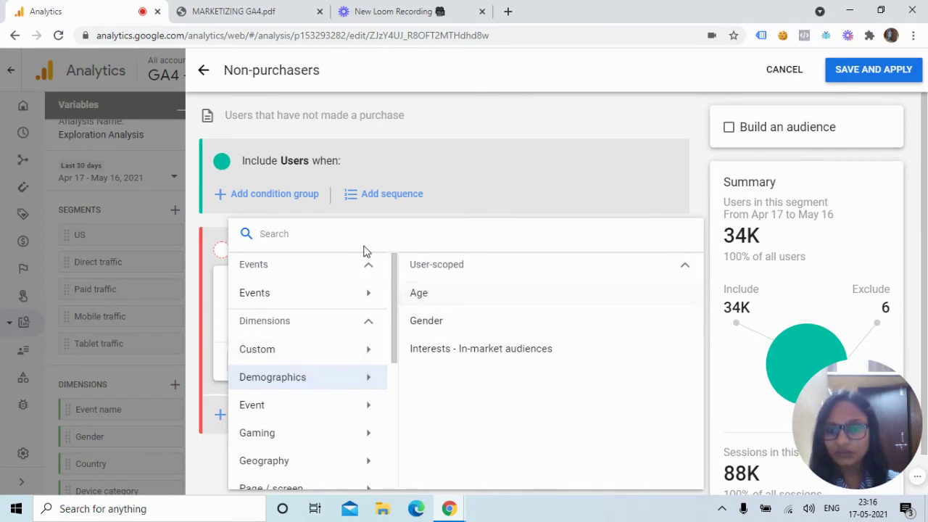
{"action": "left_click_drag", "start_coordinate": [392, 338], "coordinate": [385, 480]}
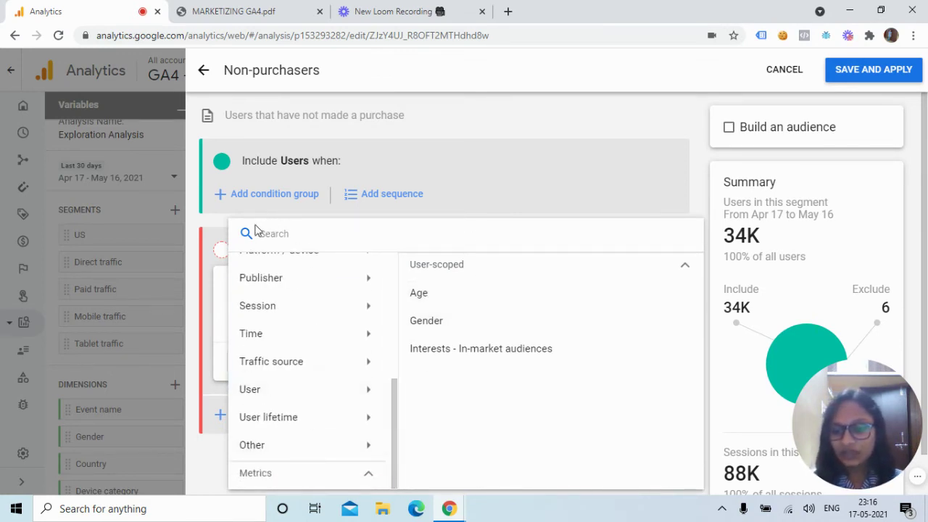
{"action": "left_click", "coordinate": [701, 187]}
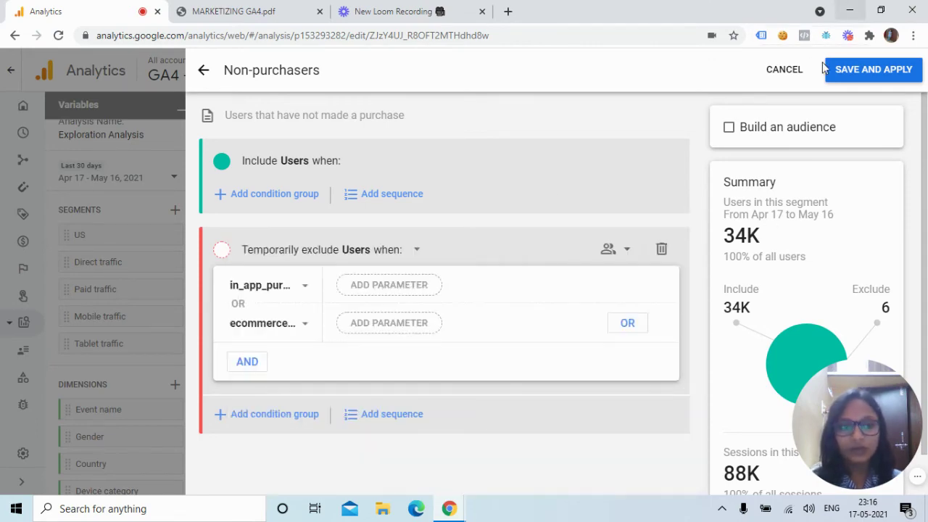
- Discard the Non-purchasers segment and add the Direct traffic and Paid traffic segments to the table's segment comparisons
{"action": "left_click", "coordinate": [786, 73]}
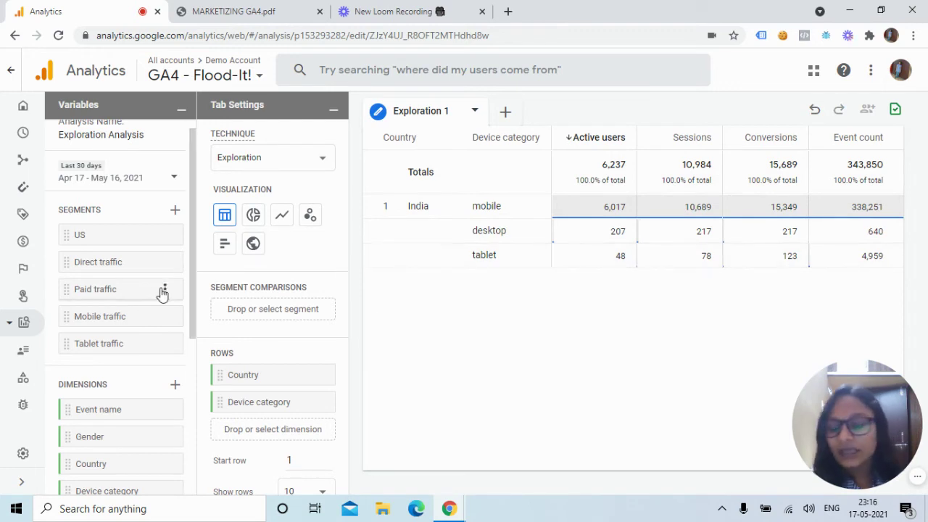
{"action": "double_click", "coordinate": [140, 263]}
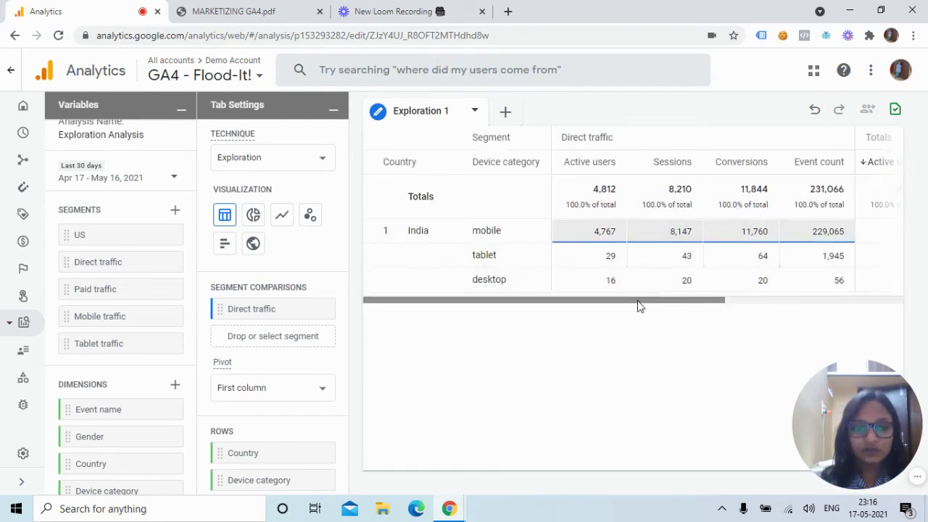
{"action": "left_click_drag", "start_coordinate": [638, 304], "coordinate": [906, 264]}
{"action": "left_click_drag", "start_coordinate": [486, 309], "coordinate": [373, 307]}
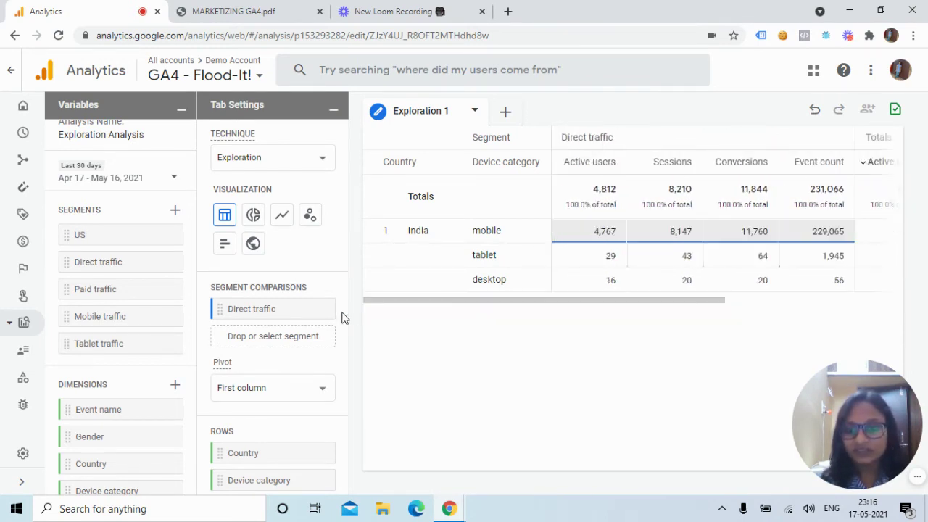
{"action": "double_click", "coordinate": [86, 293]}
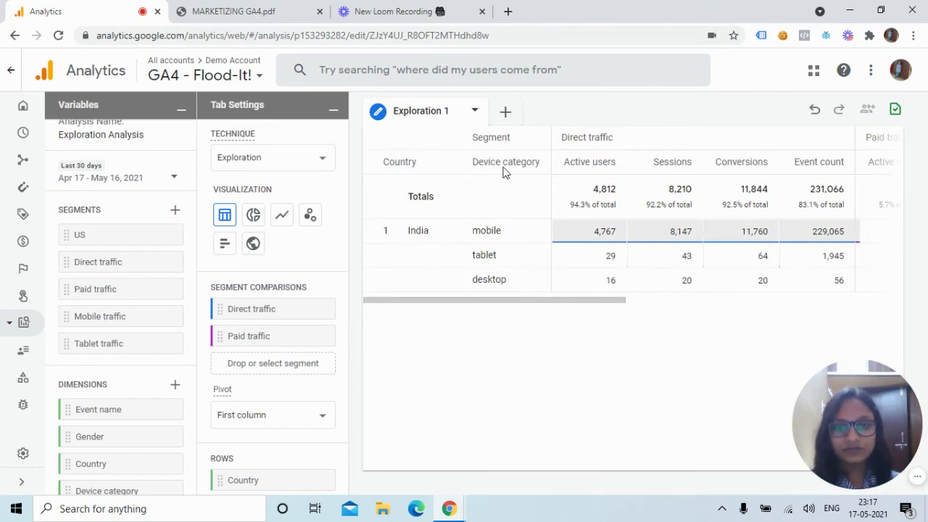
{"action": "left_click_drag", "start_coordinate": [572, 300], "coordinate": [487, 333]}
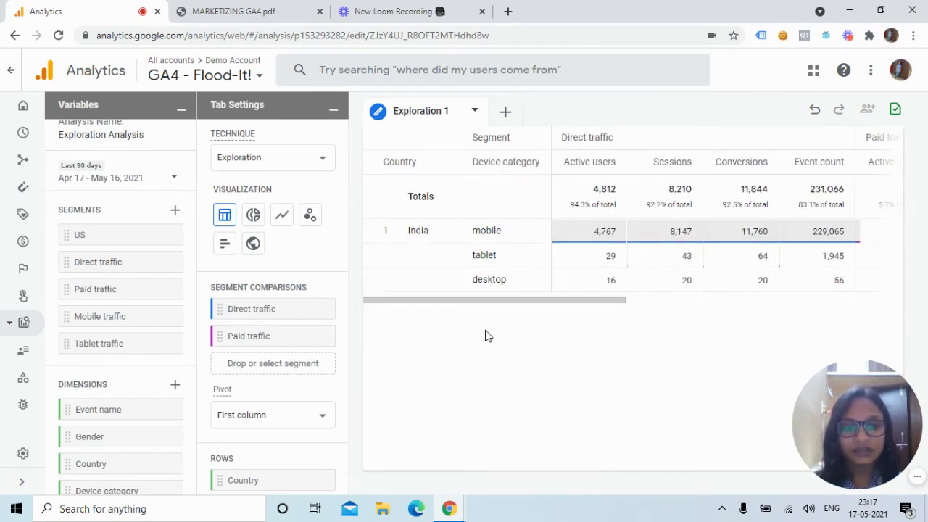
- Build a custom user segment that includes users whose Country ID does not contain US
{"action": "left_click", "coordinate": [175, 211]}
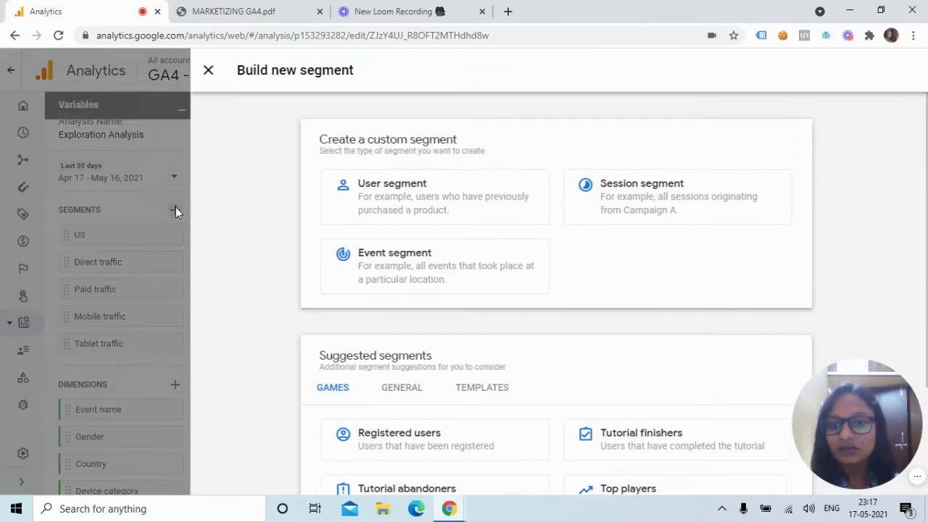
{"action": "left_click", "coordinate": [432, 206]}
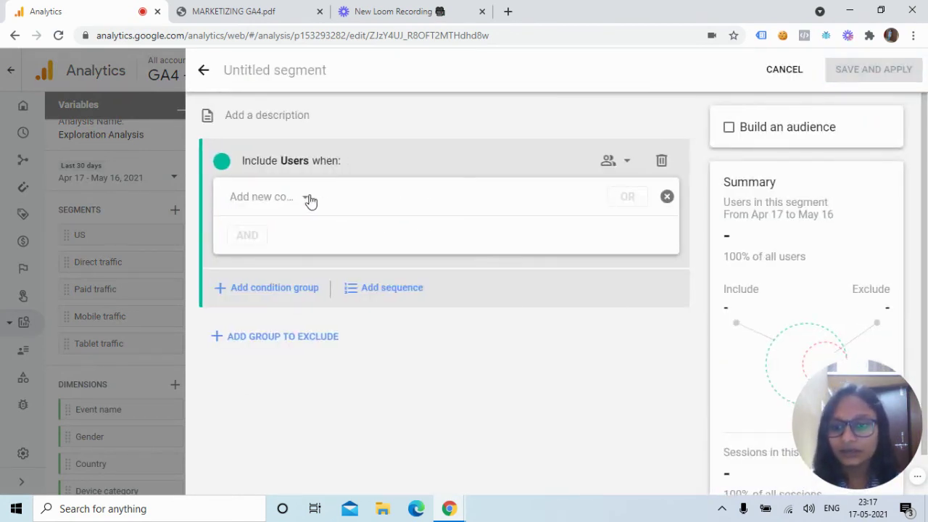
{"action": "left_click", "coordinate": [309, 200]}
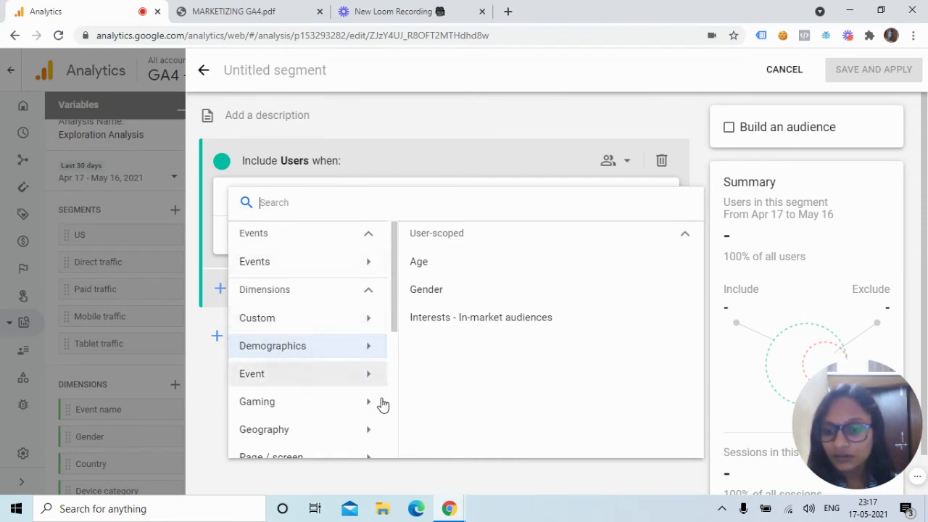
{"action": "left_click", "coordinate": [357, 433]}
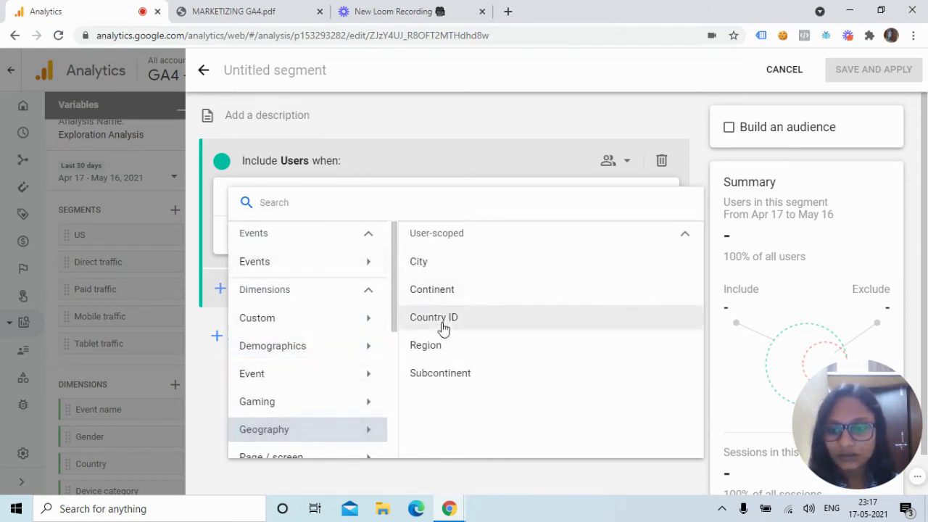
{"action": "left_click", "coordinate": [453, 316]}
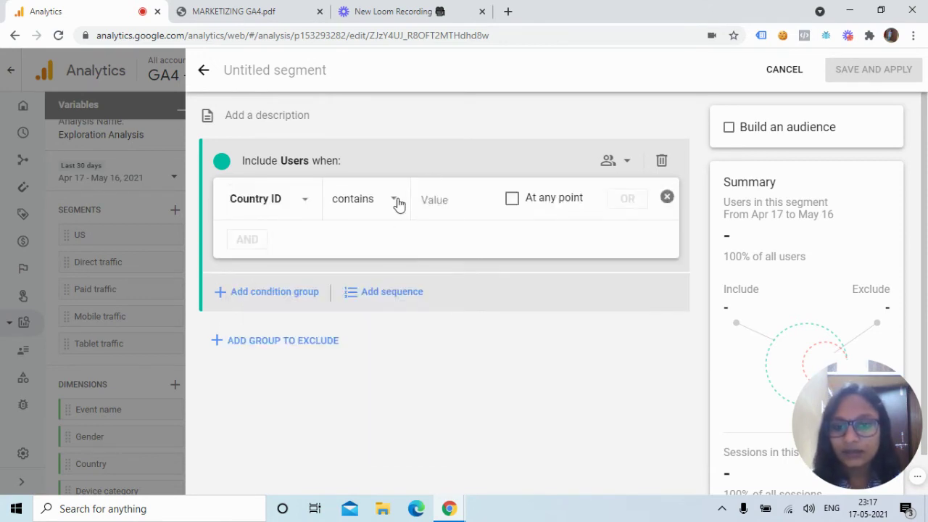
{"action": "left_click", "coordinate": [395, 201]}
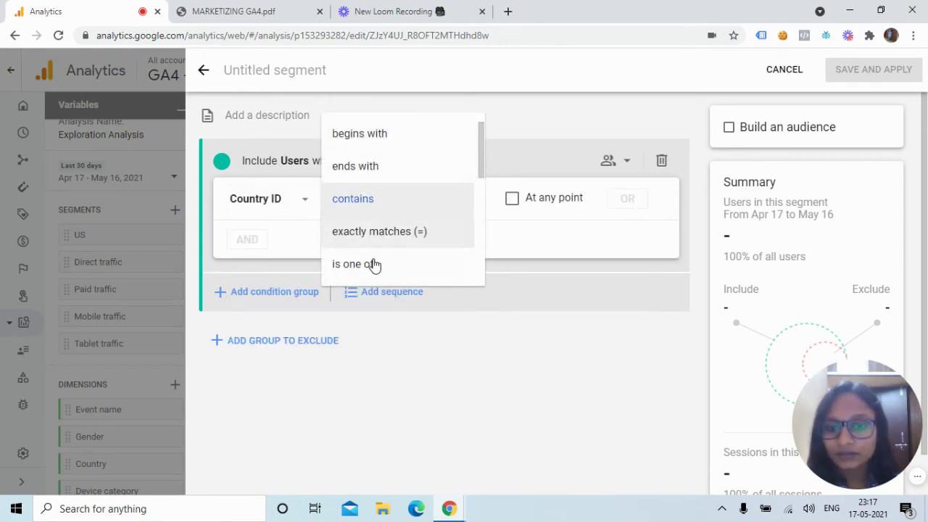
{"action": "left_click_drag", "start_coordinate": [479, 161], "coordinate": [484, 217]}
{"action": "left_click", "coordinate": [415, 254]}
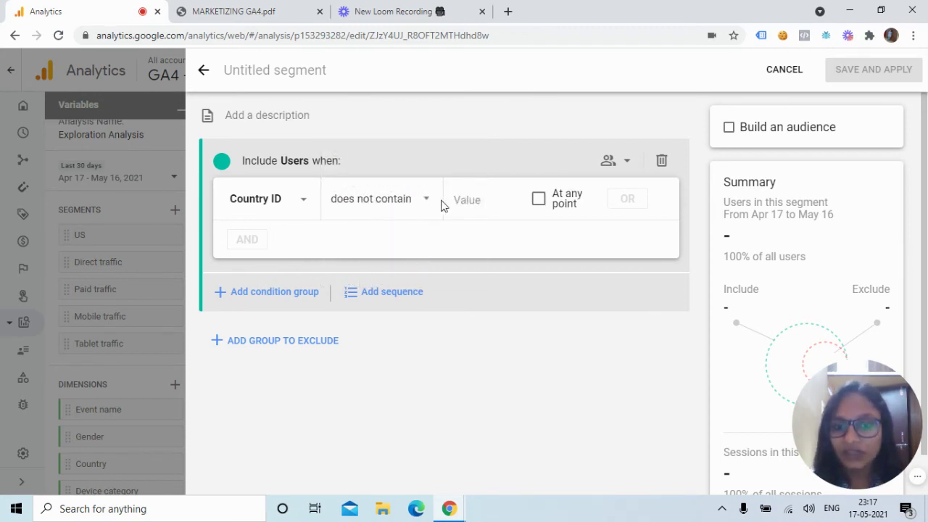
{"action": "left_click", "coordinate": [481, 207]}
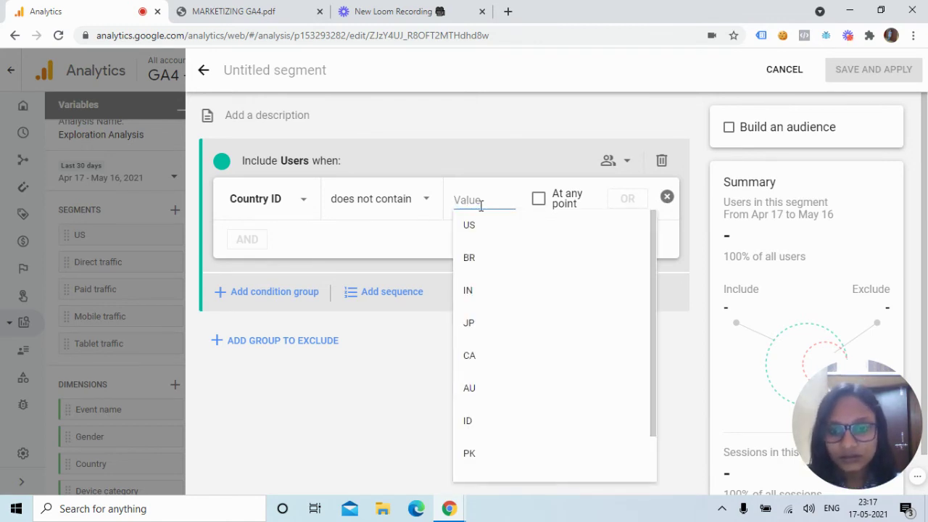
{"action": "left_click", "coordinate": [475, 230]}
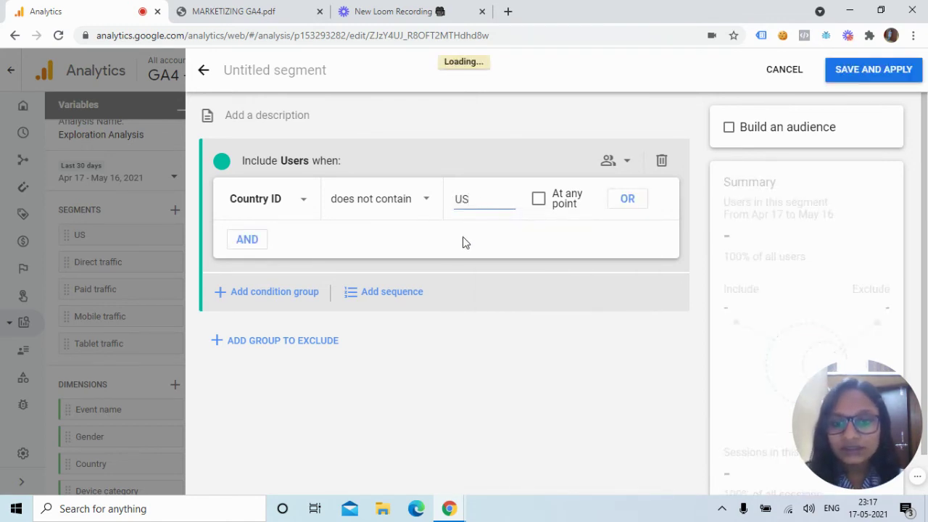
- Name the custom segment Non-US, then save and apply it
{"action": "left_click", "coordinate": [297, 65]}
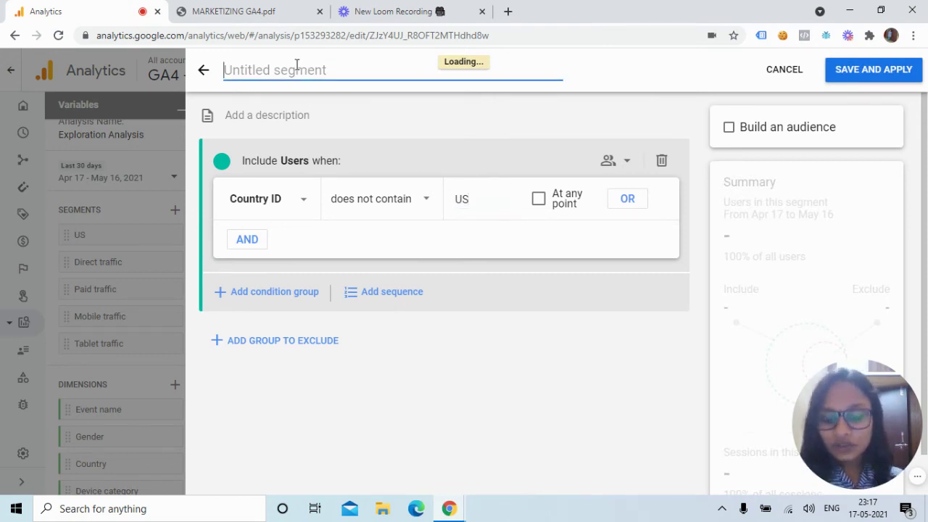
{"action": "type", "text": "Non-US"}
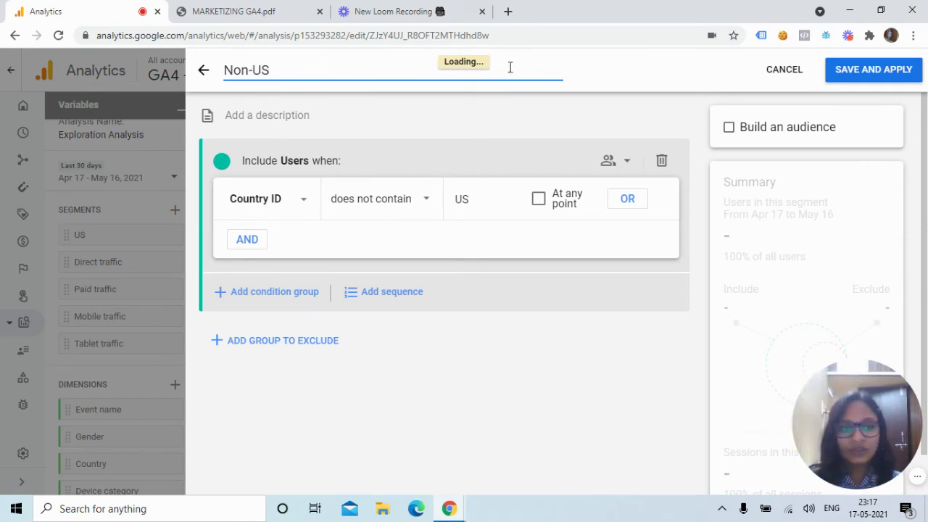
{"action": "left_click", "coordinate": [872, 69]}
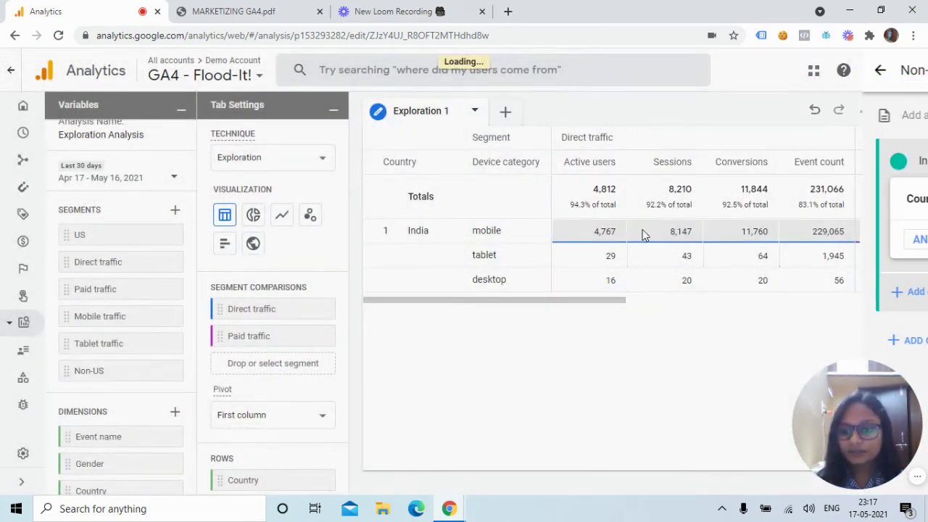
- Replace Direct traffic with the Non-US and US segments in the comparisons and review the table's segment columns
{"action": "left_click_drag", "start_coordinate": [89, 371], "coordinate": [273, 363]}
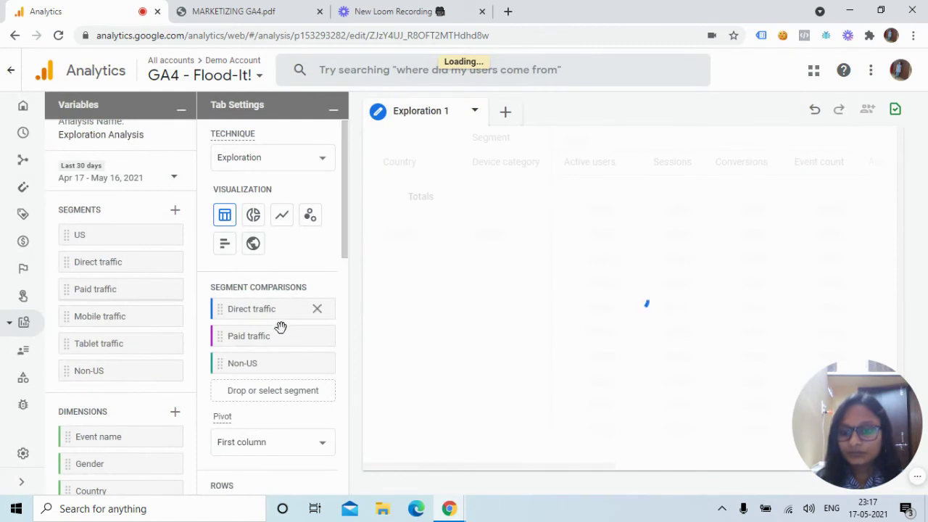
{"action": "left_click", "coordinate": [317, 310]}
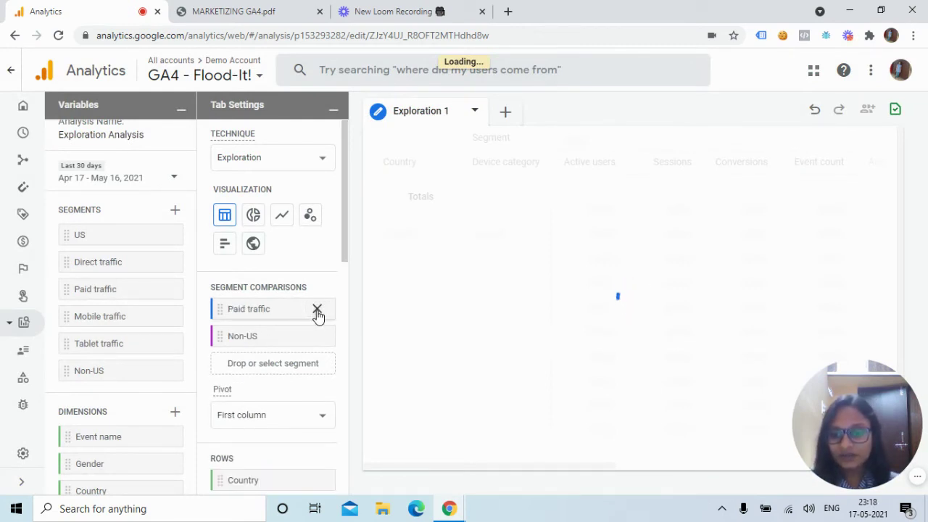
{"action": "double_click", "coordinate": [147, 239]}
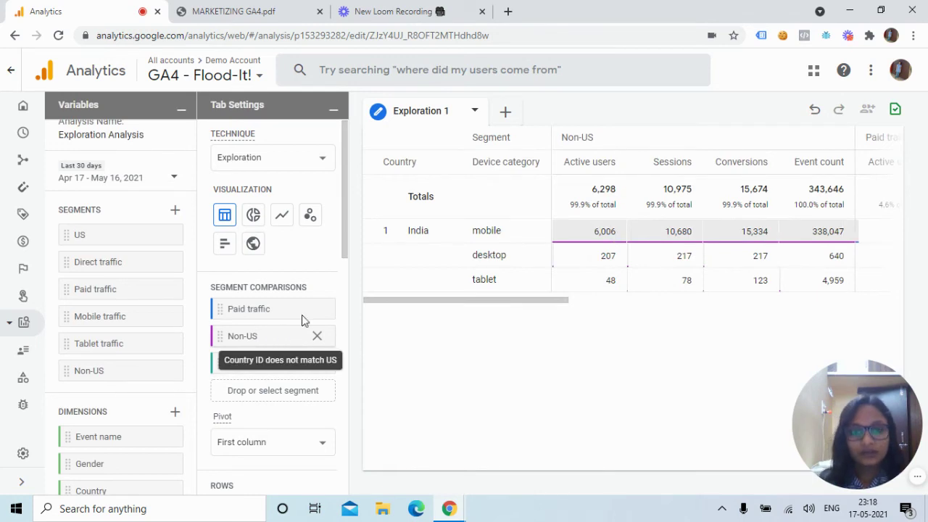
{"action": "left_click_drag", "start_coordinate": [462, 301], "coordinate": [543, 300]}
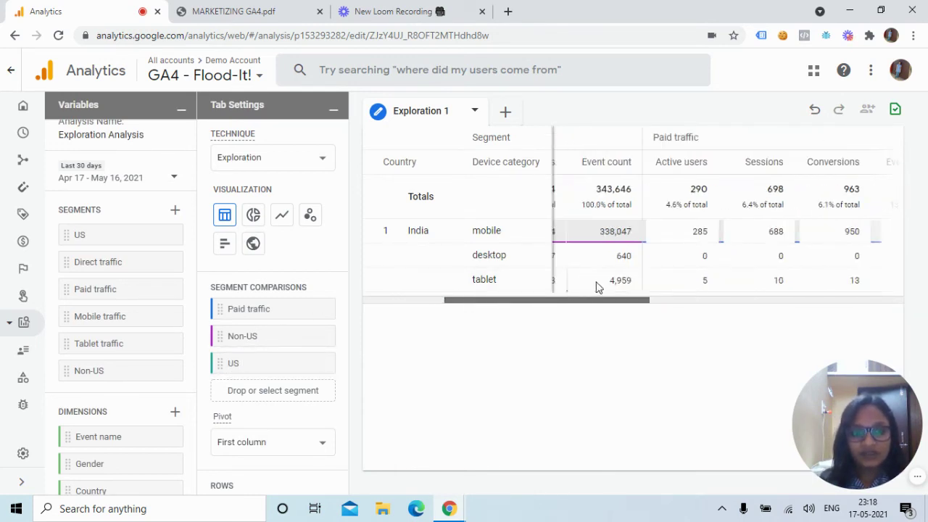
{"action": "scroll", "coordinate": [596, 283], "scroll_direction": "right", "scroll_amount": 10}
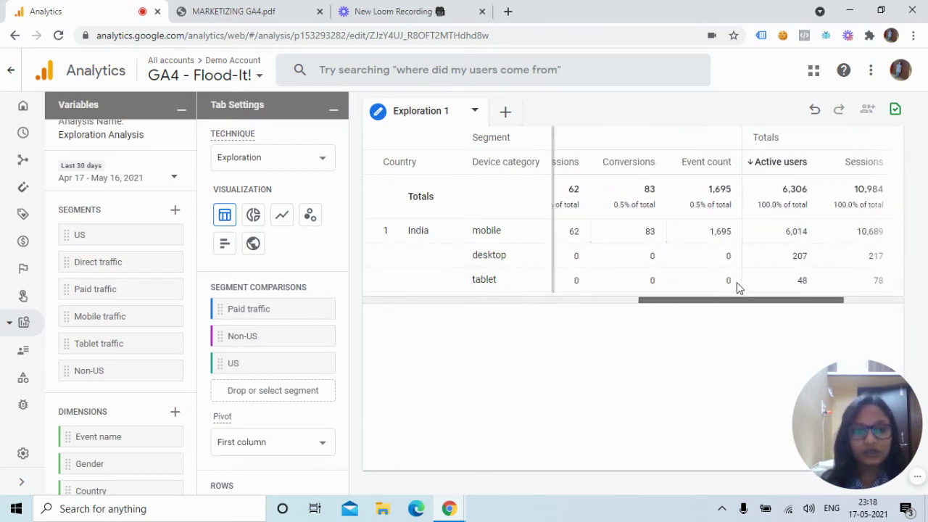
{"action": "left_click_drag", "start_coordinate": [728, 299], "coordinate": [375, 321]}
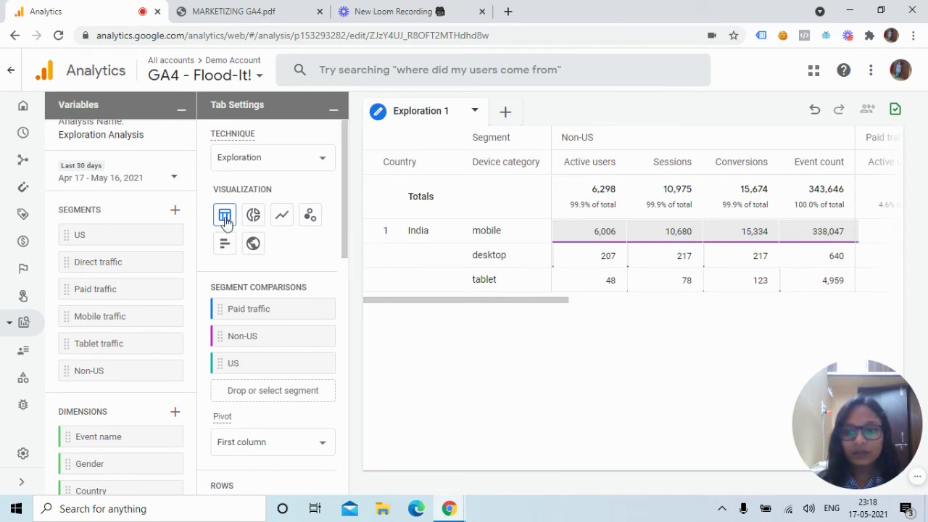
- Change the visualization to a donut chart and remove the Country contains India filter
{"action": "left_click", "coordinate": [253, 216]}
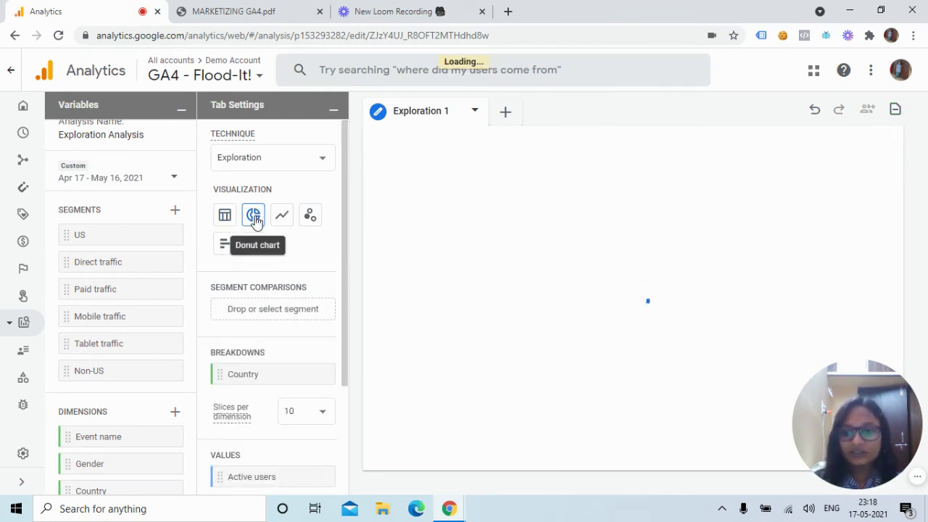
{"action": "mouse_move", "coordinate": [687, 226]}
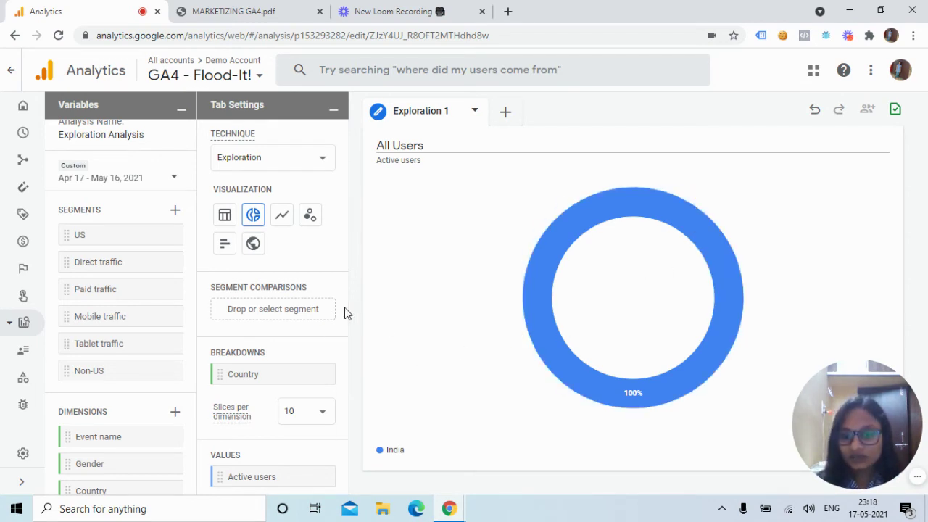
{"action": "scroll", "coordinate": [345, 314], "scroll_direction": "down", "scroll_amount": 3}
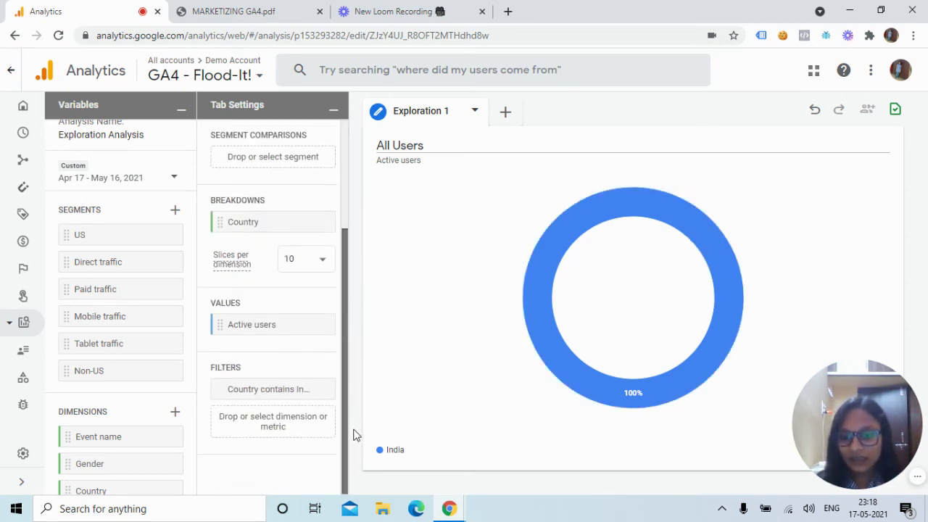
{"action": "left_click", "coordinate": [287, 389]}
{"action": "left_click", "coordinate": [318, 390]}
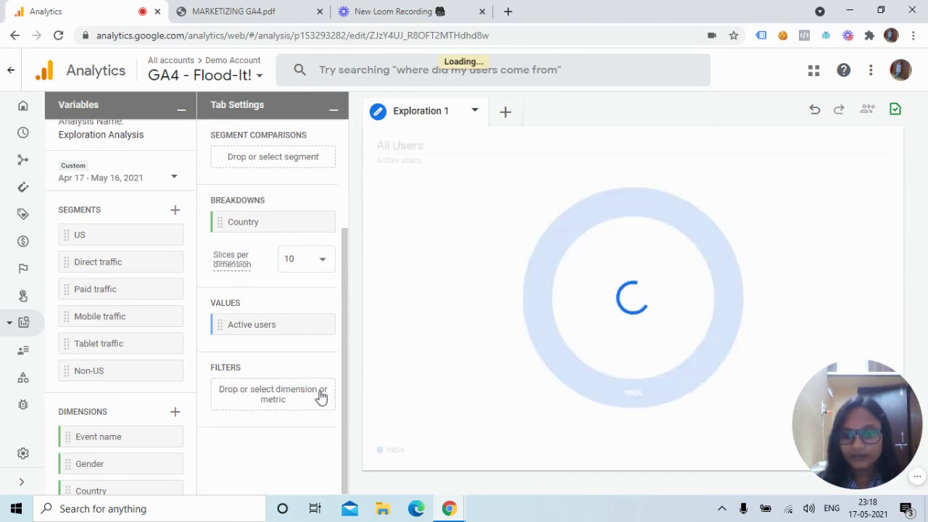
{"action": "mouse_move", "coordinate": [588, 208]}
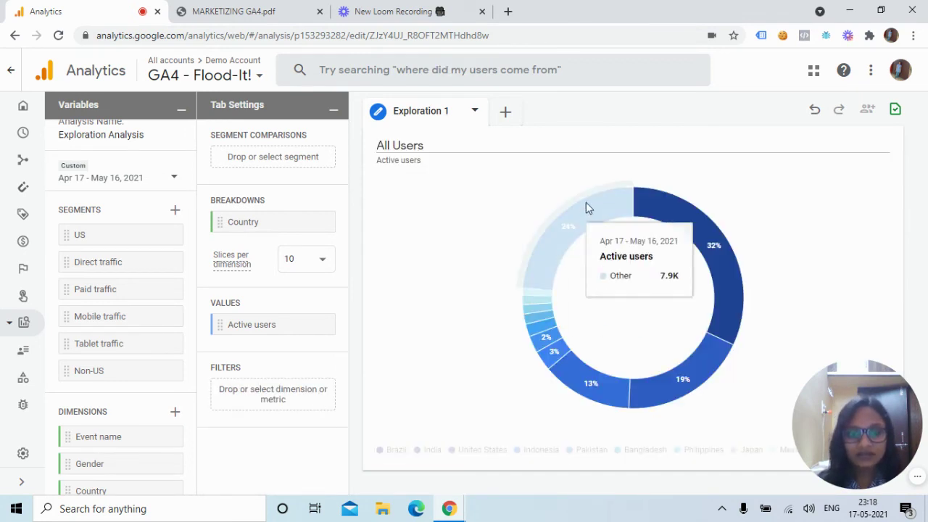
{"action": "mouse_move", "coordinate": [664, 193]}
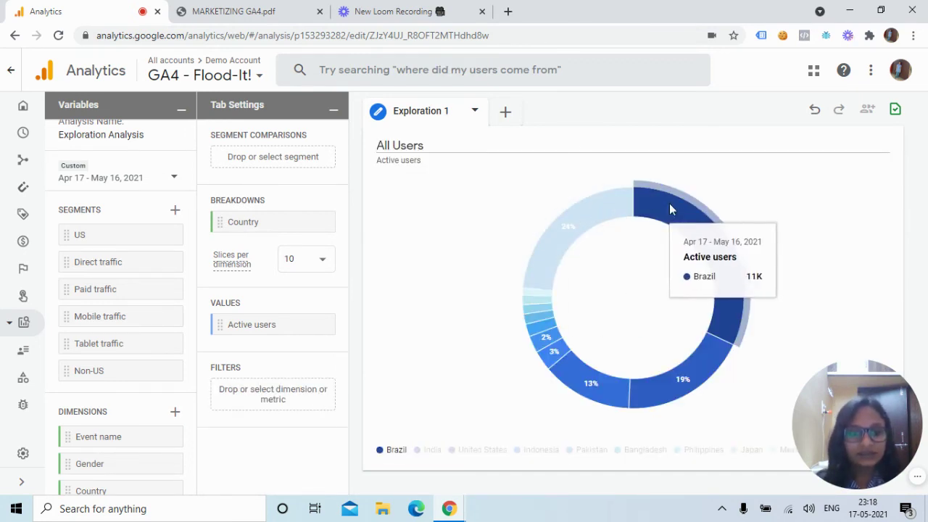
{"action": "mouse_move", "coordinate": [596, 391]}
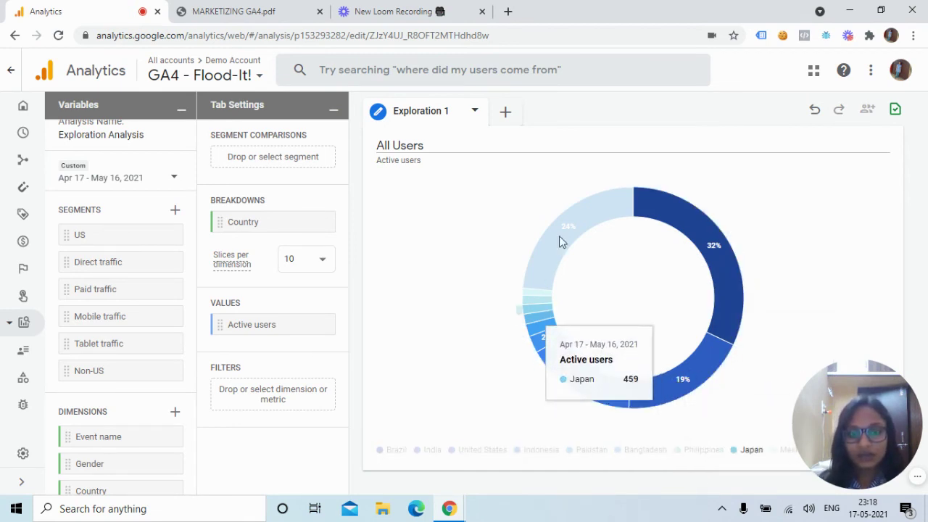
- Change the visualization to a bar chart of active users by country
{"action": "left_click_drag", "start_coordinate": [342, 249], "coordinate": [347, 132]}
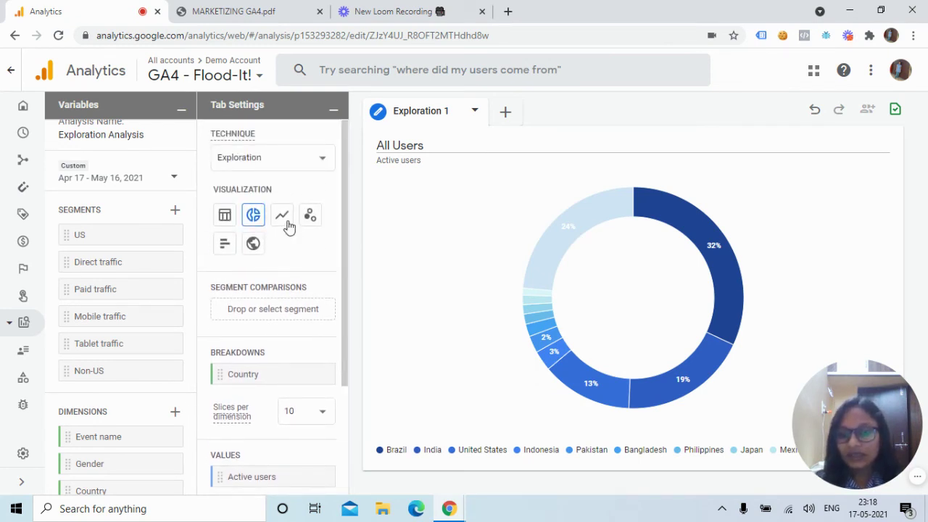
{"action": "left_click", "coordinate": [223, 250]}
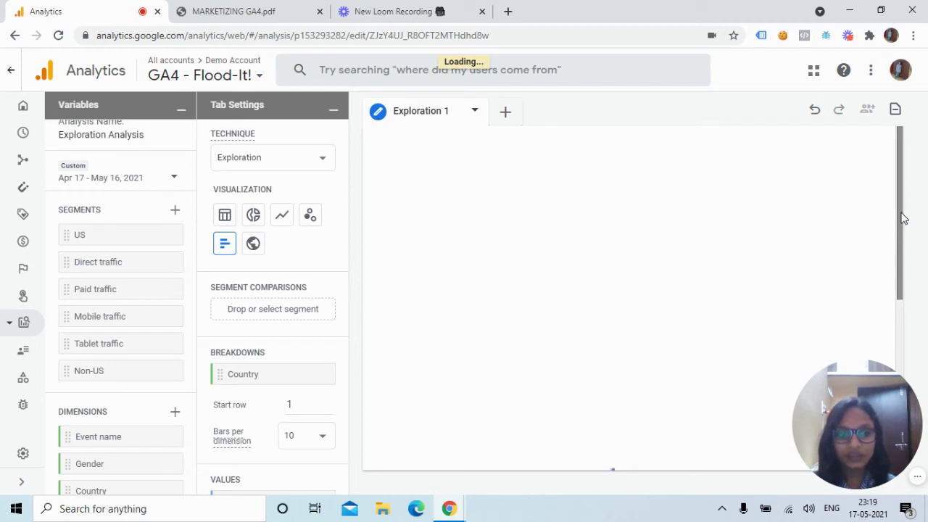
{"action": "left_click_drag", "start_coordinate": [901, 212], "coordinate": [904, 312]}
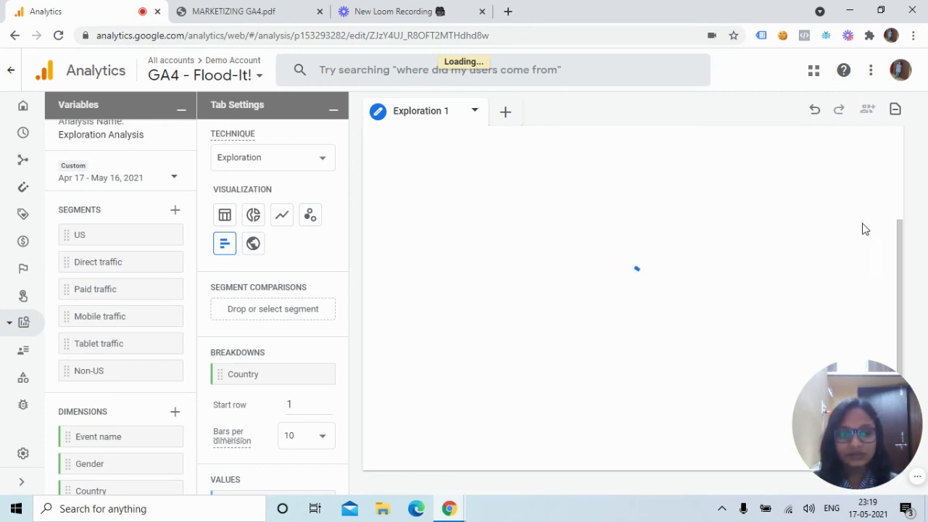
{"action": "left_click_drag", "start_coordinate": [899, 268], "coordinate": [904, 282]}
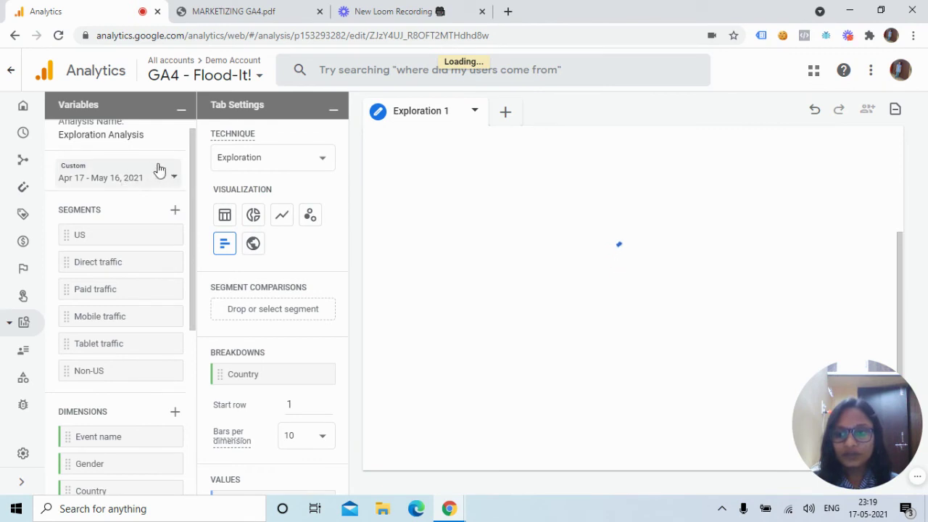
{"action": "left_click_drag", "start_coordinate": [191, 196], "coordinate": [189, 376]}
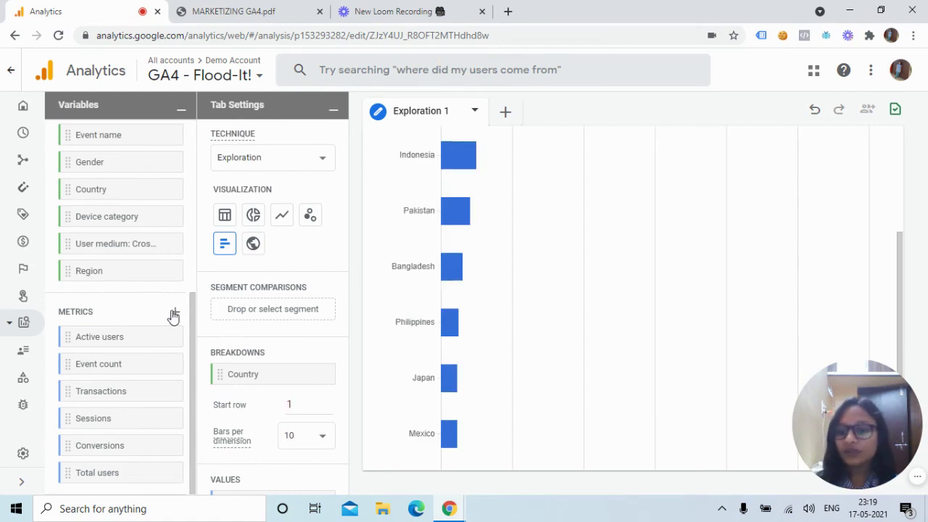
- Examine the bar chart's active users for individual countries such as Brazil, Mexico and Pakistan
{"action": "left_click_drag", "start_coordinate": [193, 306], "coordinate": [210, 210]}
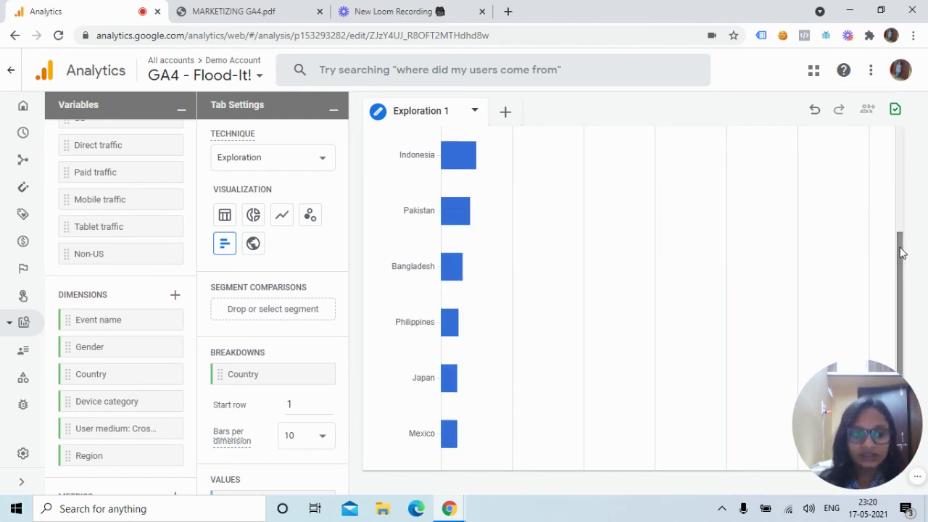
{"action": "left_click_drag", "start_coordinate": [902, 252], "coordinate": [887, 140]}
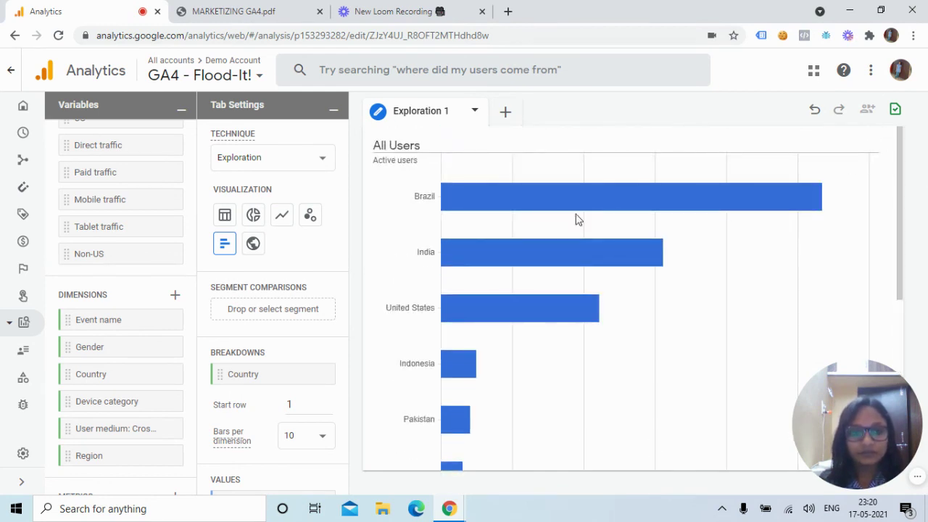
{"action": "mouse_move", "coordinate": [473, 197]}
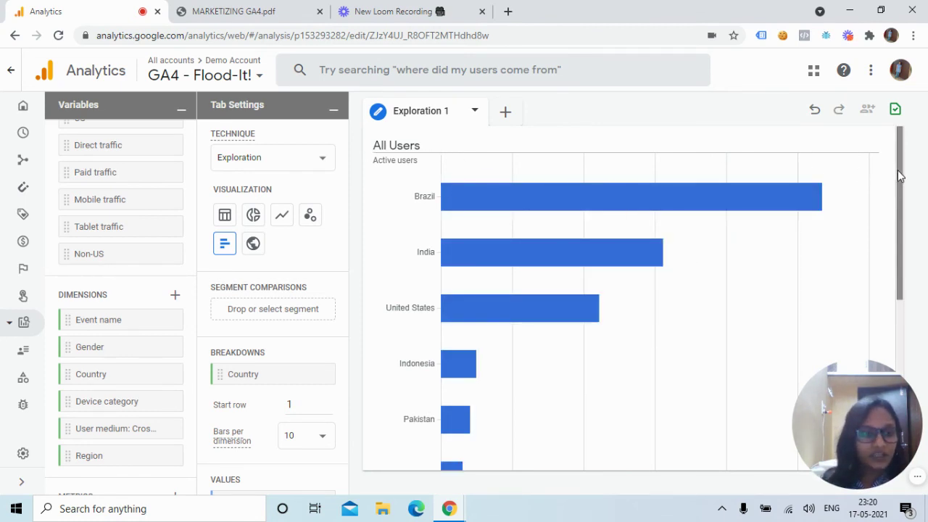
{"action": "left_click_drag", "start_coordinate": [899, 177], "coordinate": [911, 321]}
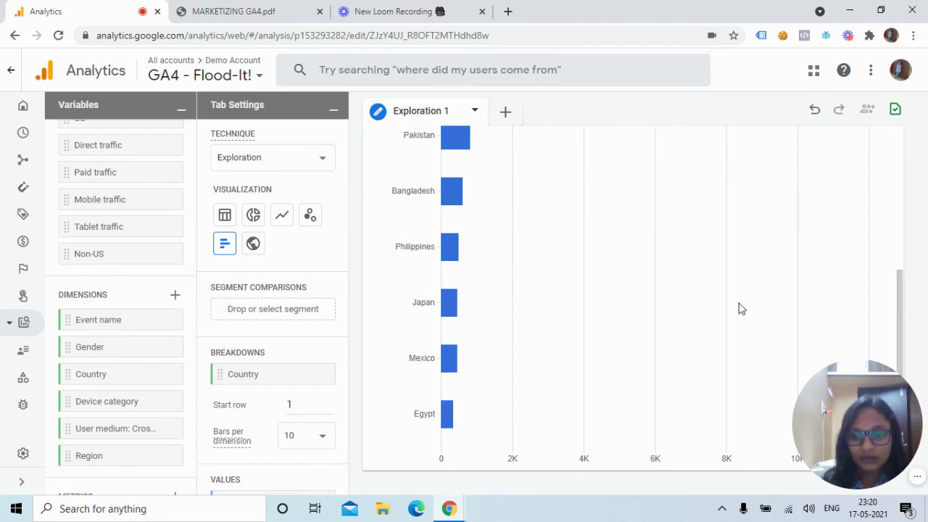
{"action": "mouse_move", "coordinate": [467, 367]}
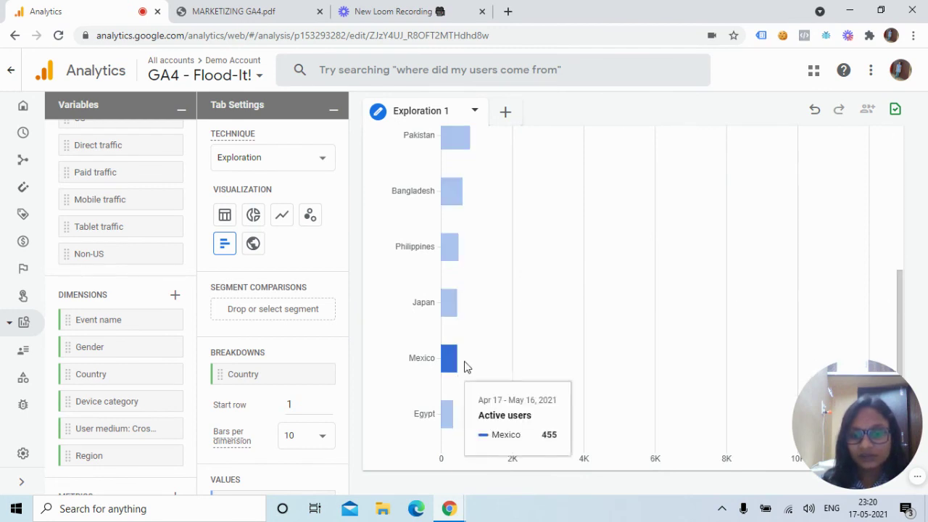
{"action": "mouse_move", "coordinate": [504, 148]}
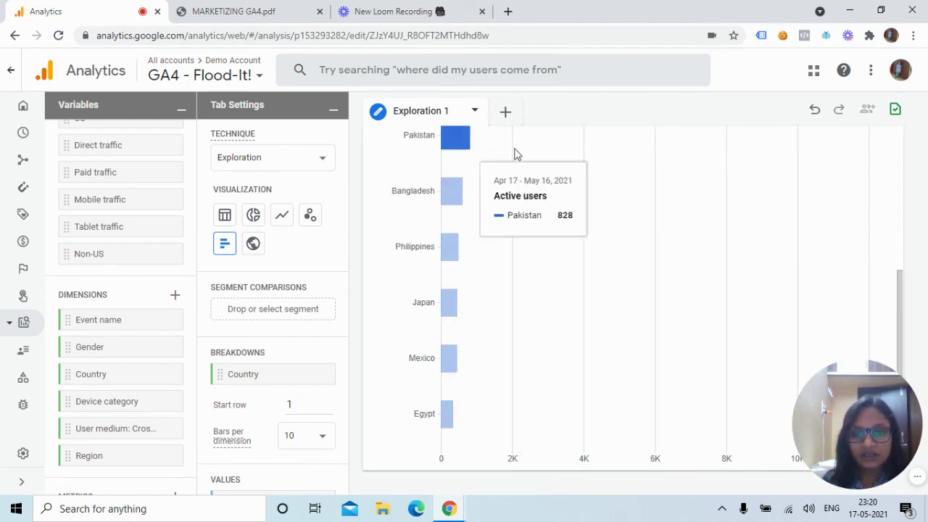
{"action": "left_click_drag", "start_coordinate": [896, 311], "coordinate": [917, 165]}
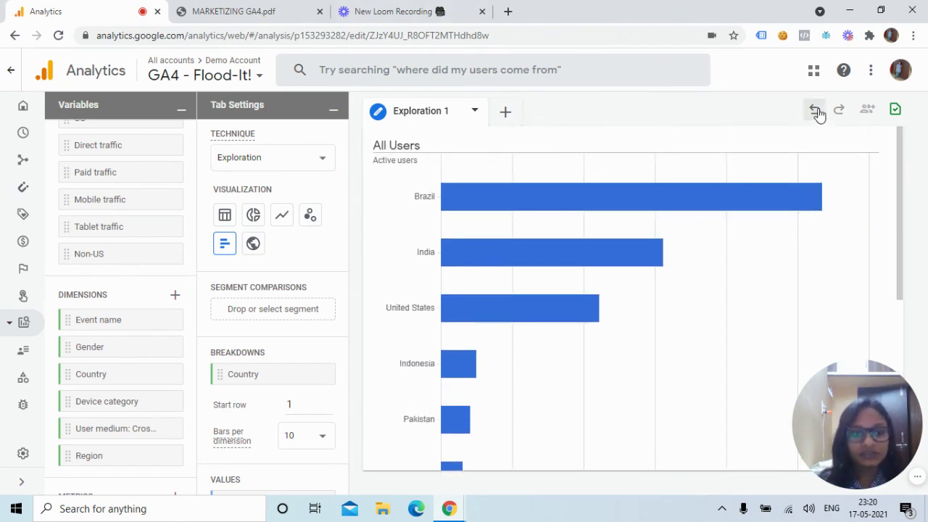
- Change the visualization back to a table and exclude Brazil from the country rows
{"action": "left_click", "coordinate": [225, 217]}
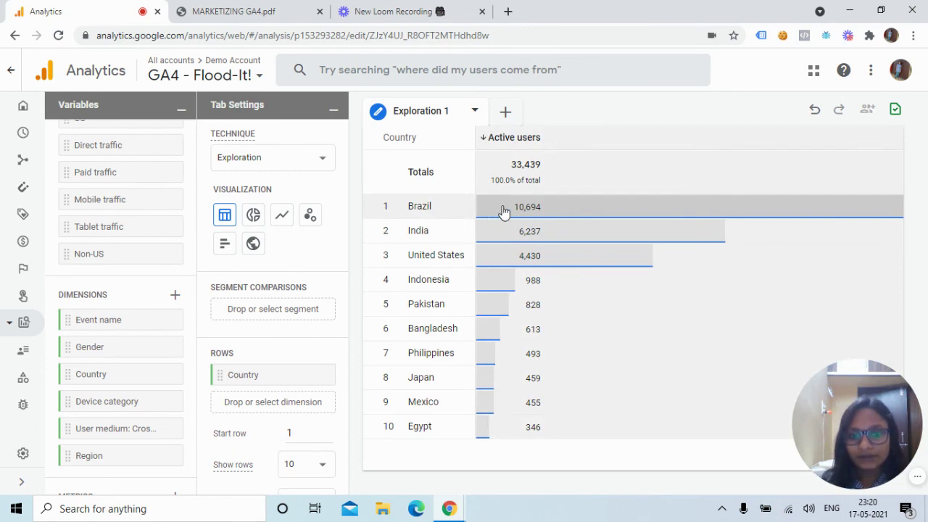
{"action": "right_click", "coordinate": [503, 210]}
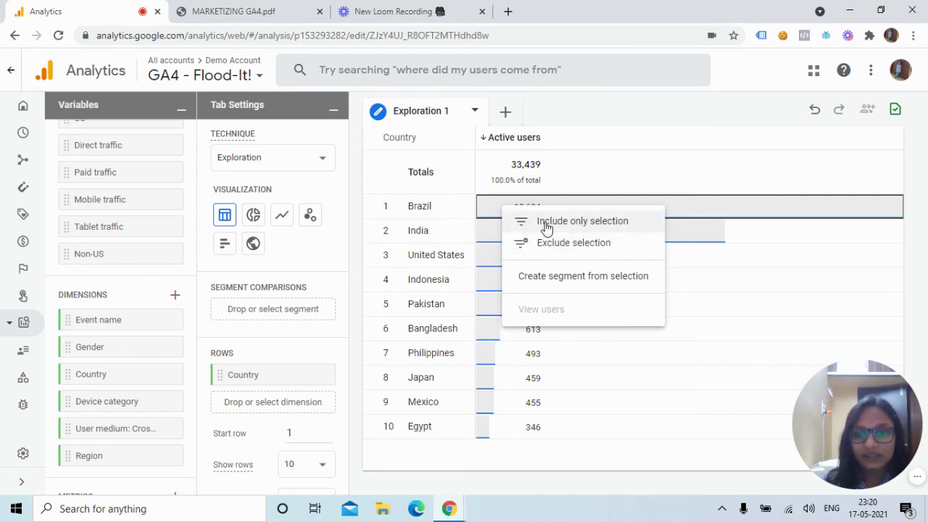
{"action": "left_click", "coordinate": [548, 244]}
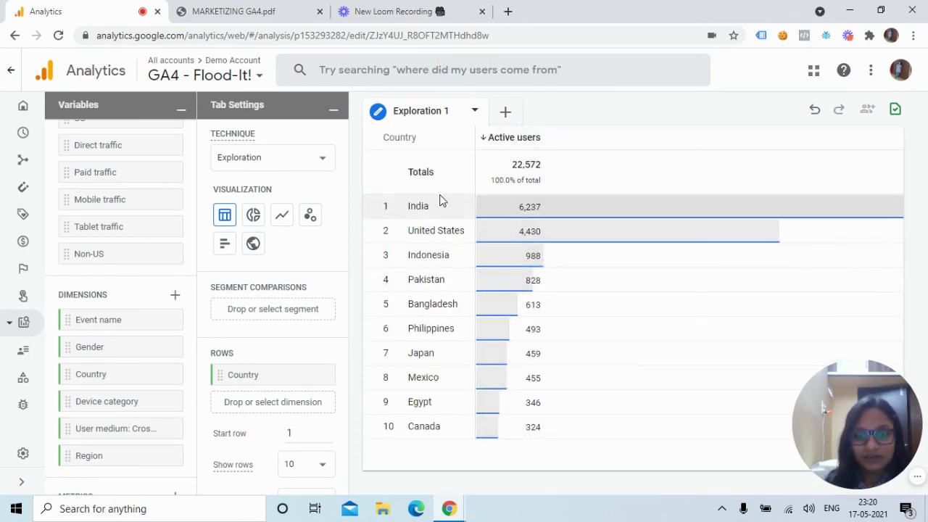
- Review the include, exclude, create segment and view users options for India's active users cell
{"action": "right_click", "coordinate": [483, 206]}
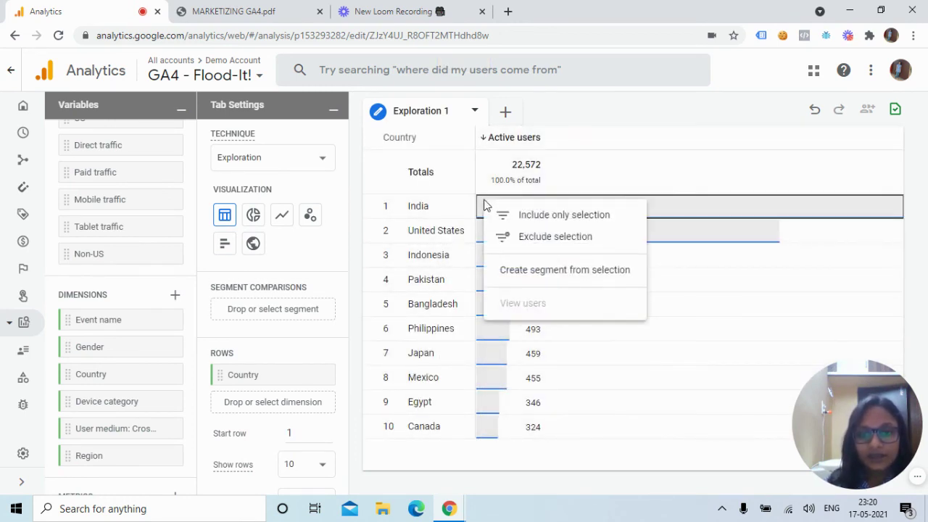
{"action": "left_click", "coordinate": [551, 181]}
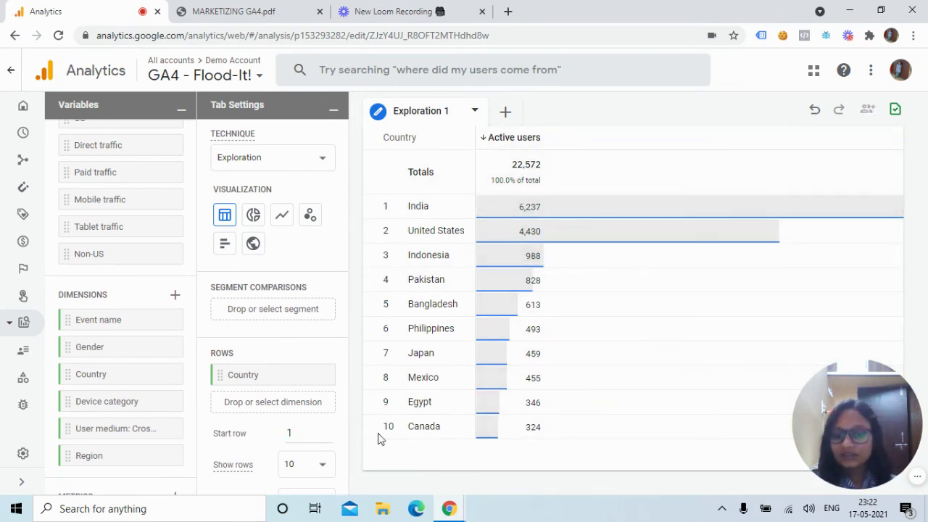
{"action": "right_click", "coordinate": [569, 211]}
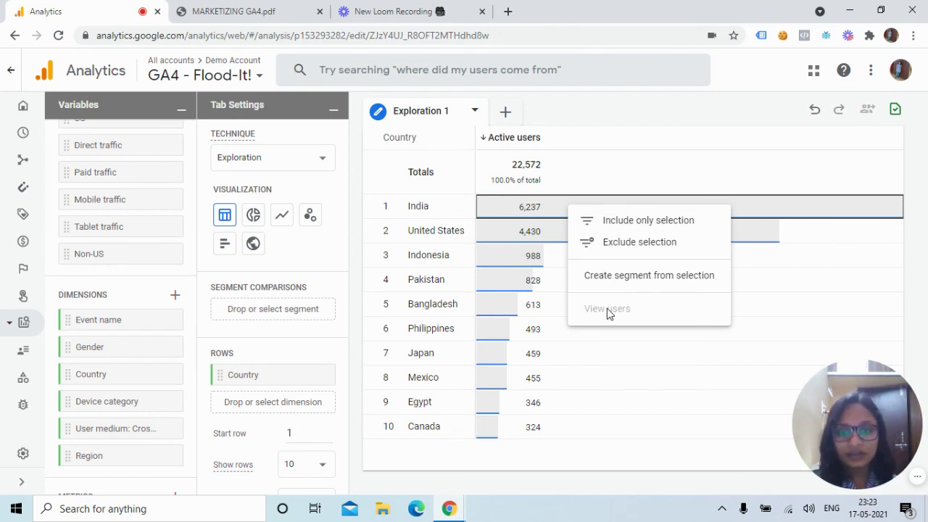
{"action": "left_click_drag", "start_coordinate": [831, 386], "coordinate": [393, 265]}
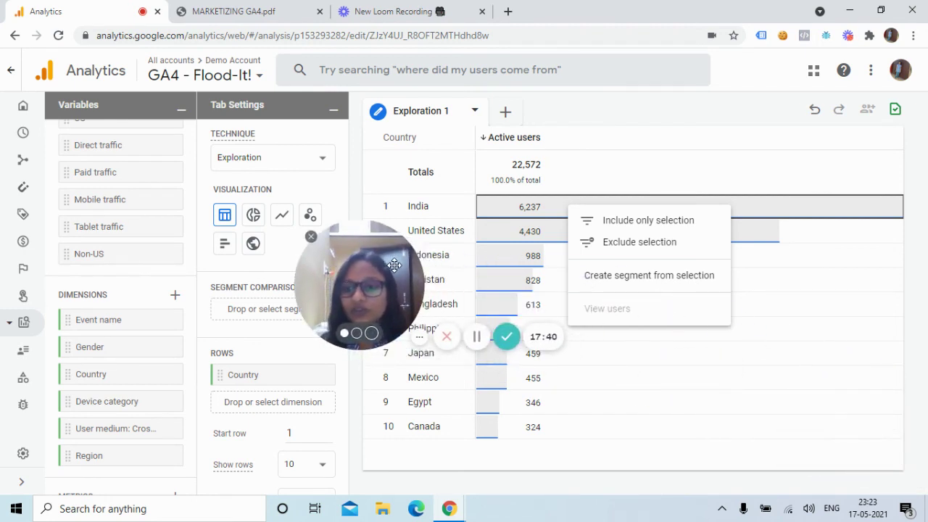